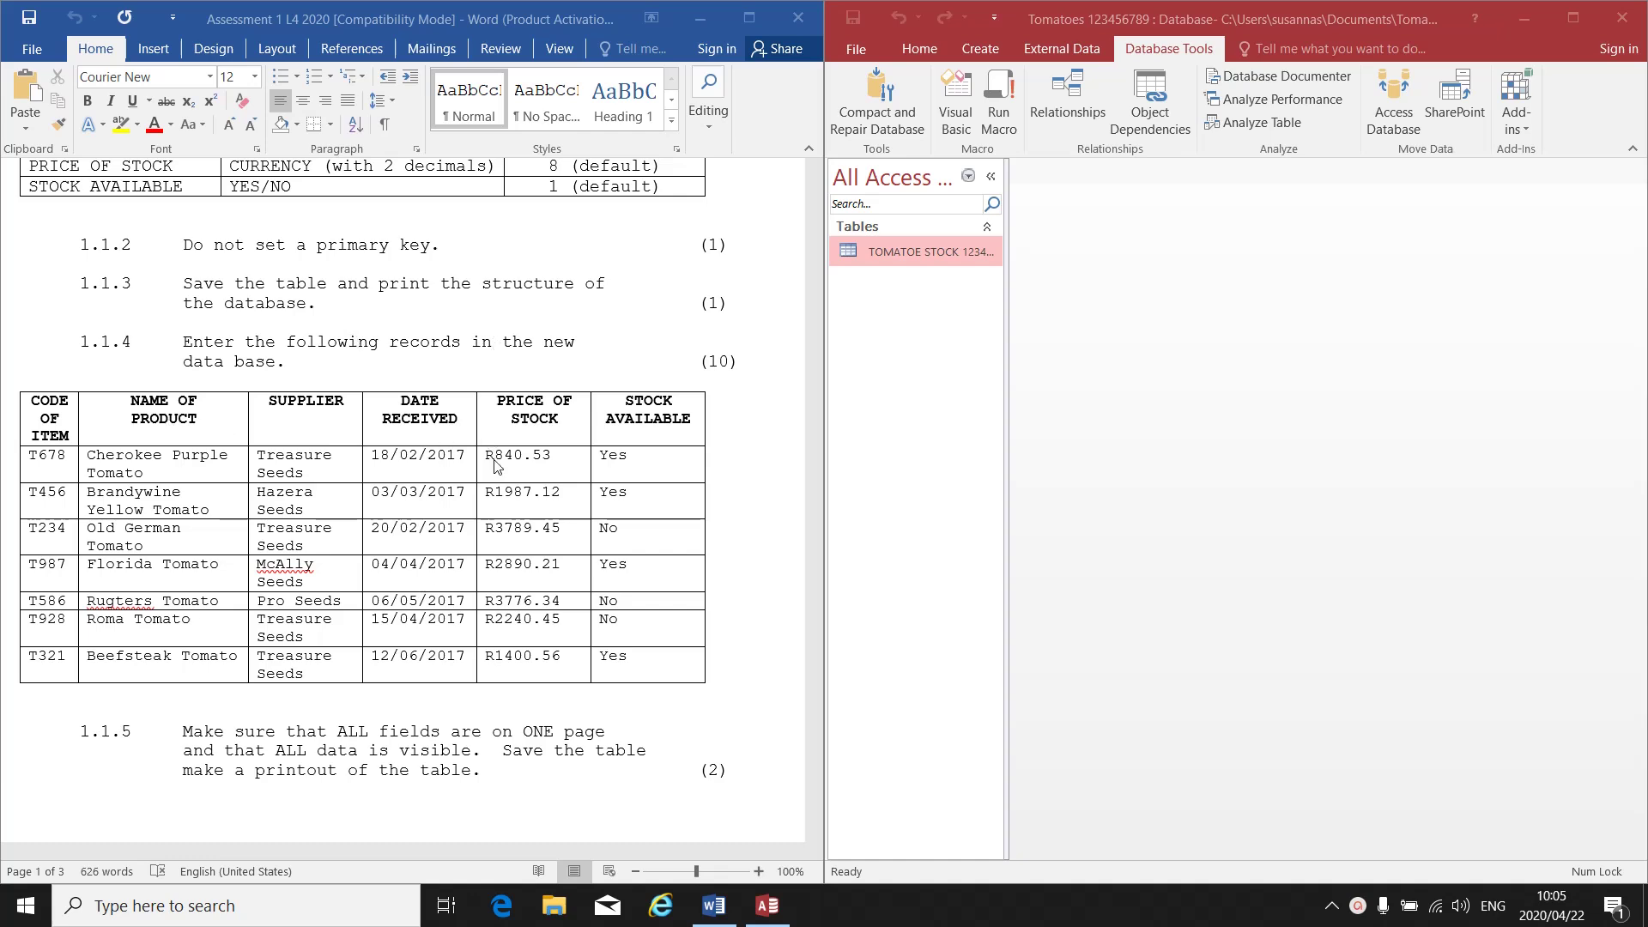
Step: Open the TOMATOE STOCK table in Datasheet View from the Navigation Pane
{"action": "left_click", "coordinate": [904, 255]}
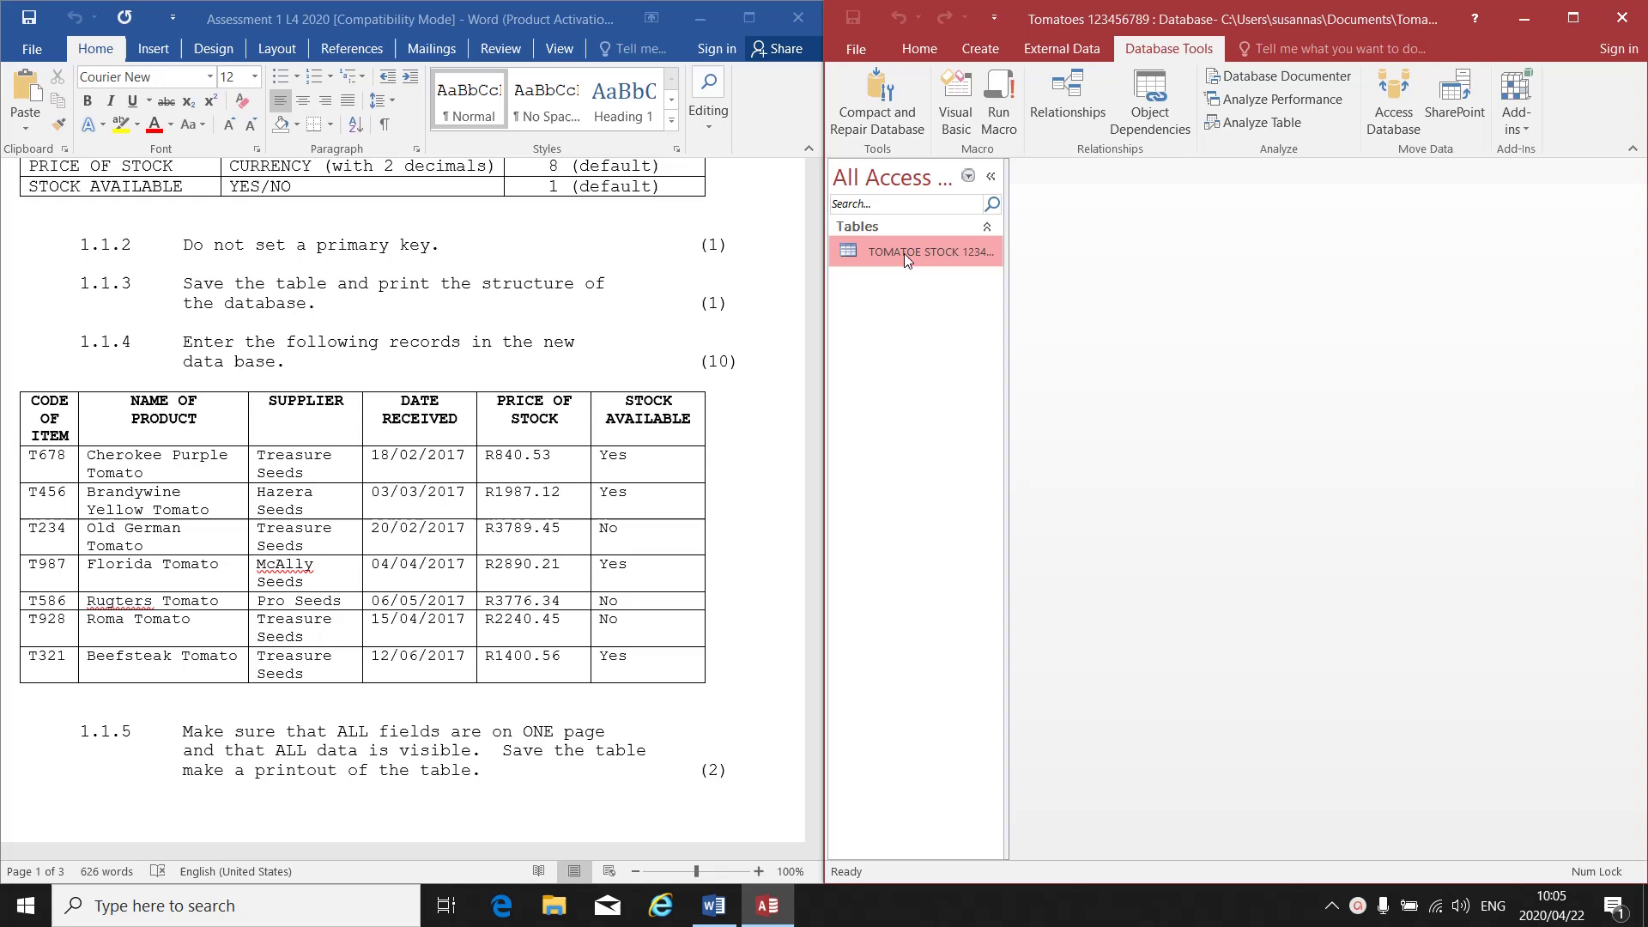
{"action": "right_click", "coordinate": [904, 254]}
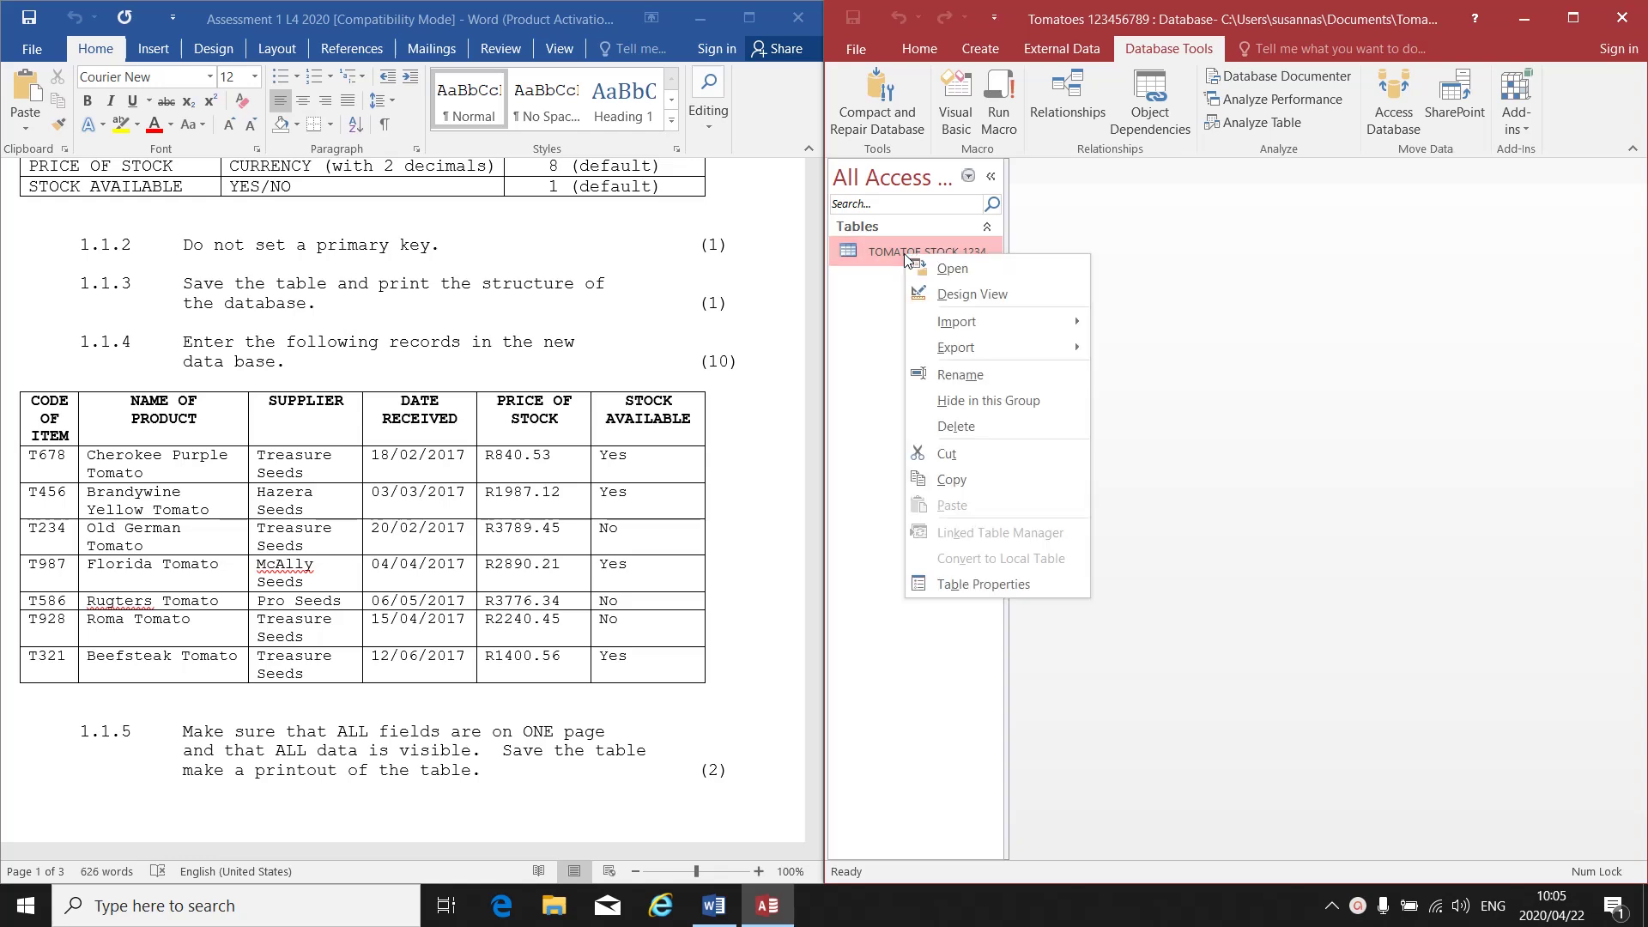
{"action": "double_click", "coordinate": [877, 259]}
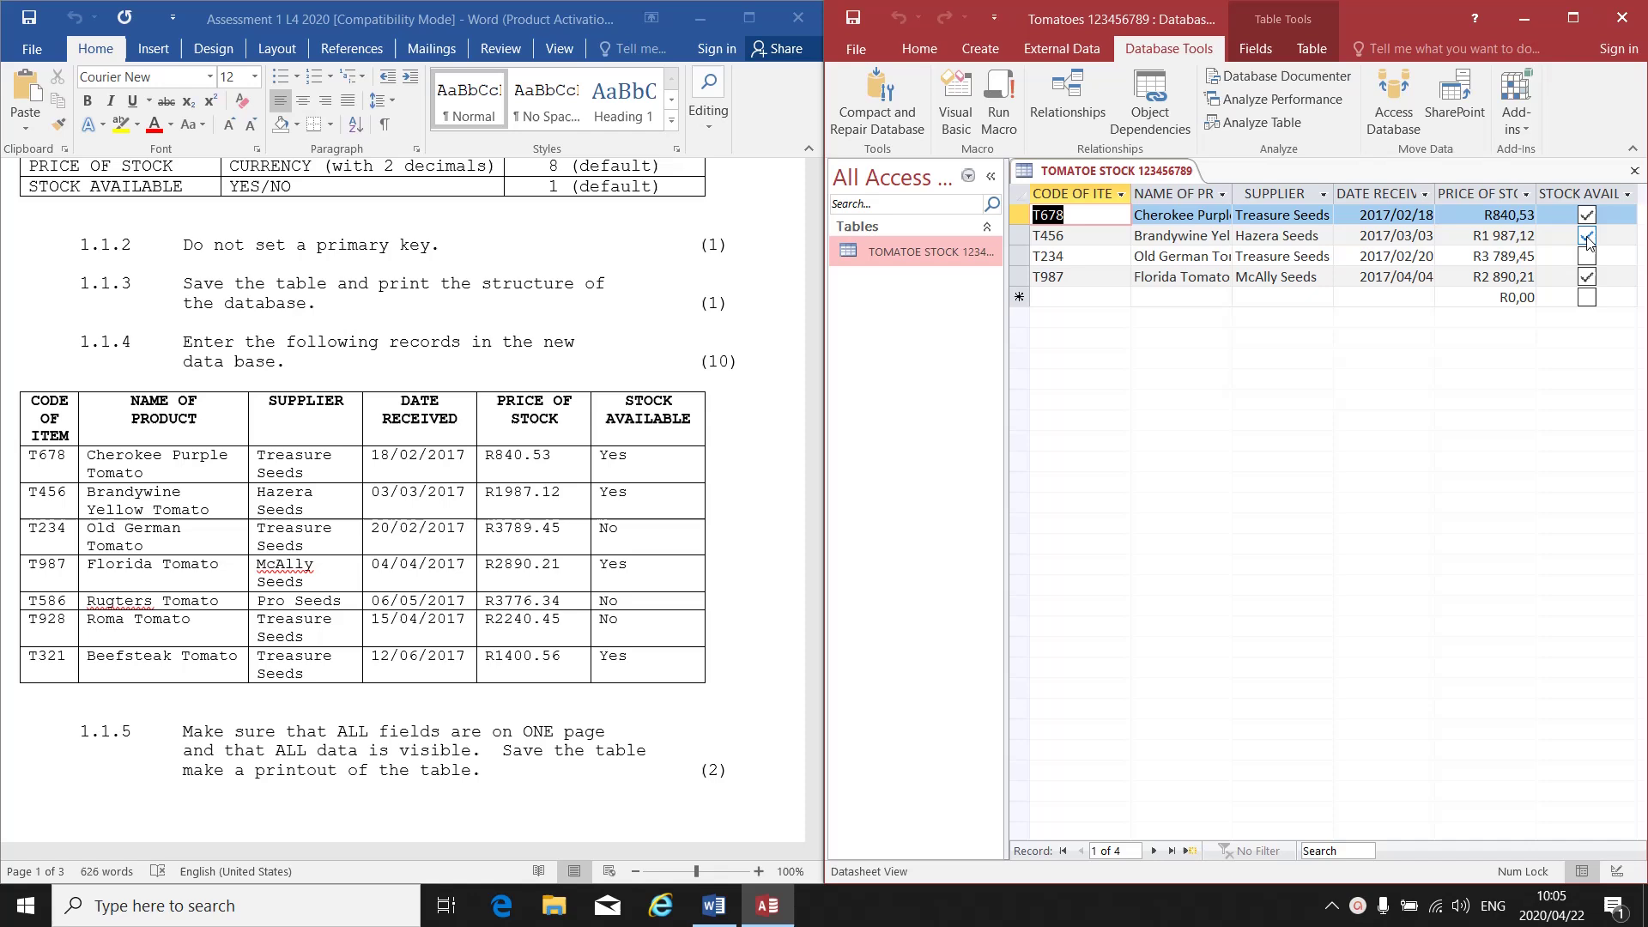
Step: Add record T586: Rugters Tomato, Pro Seeds, received 06/05/2017, price 2240,45
{"action": "left_click", "coordinate": [1071, 295]}
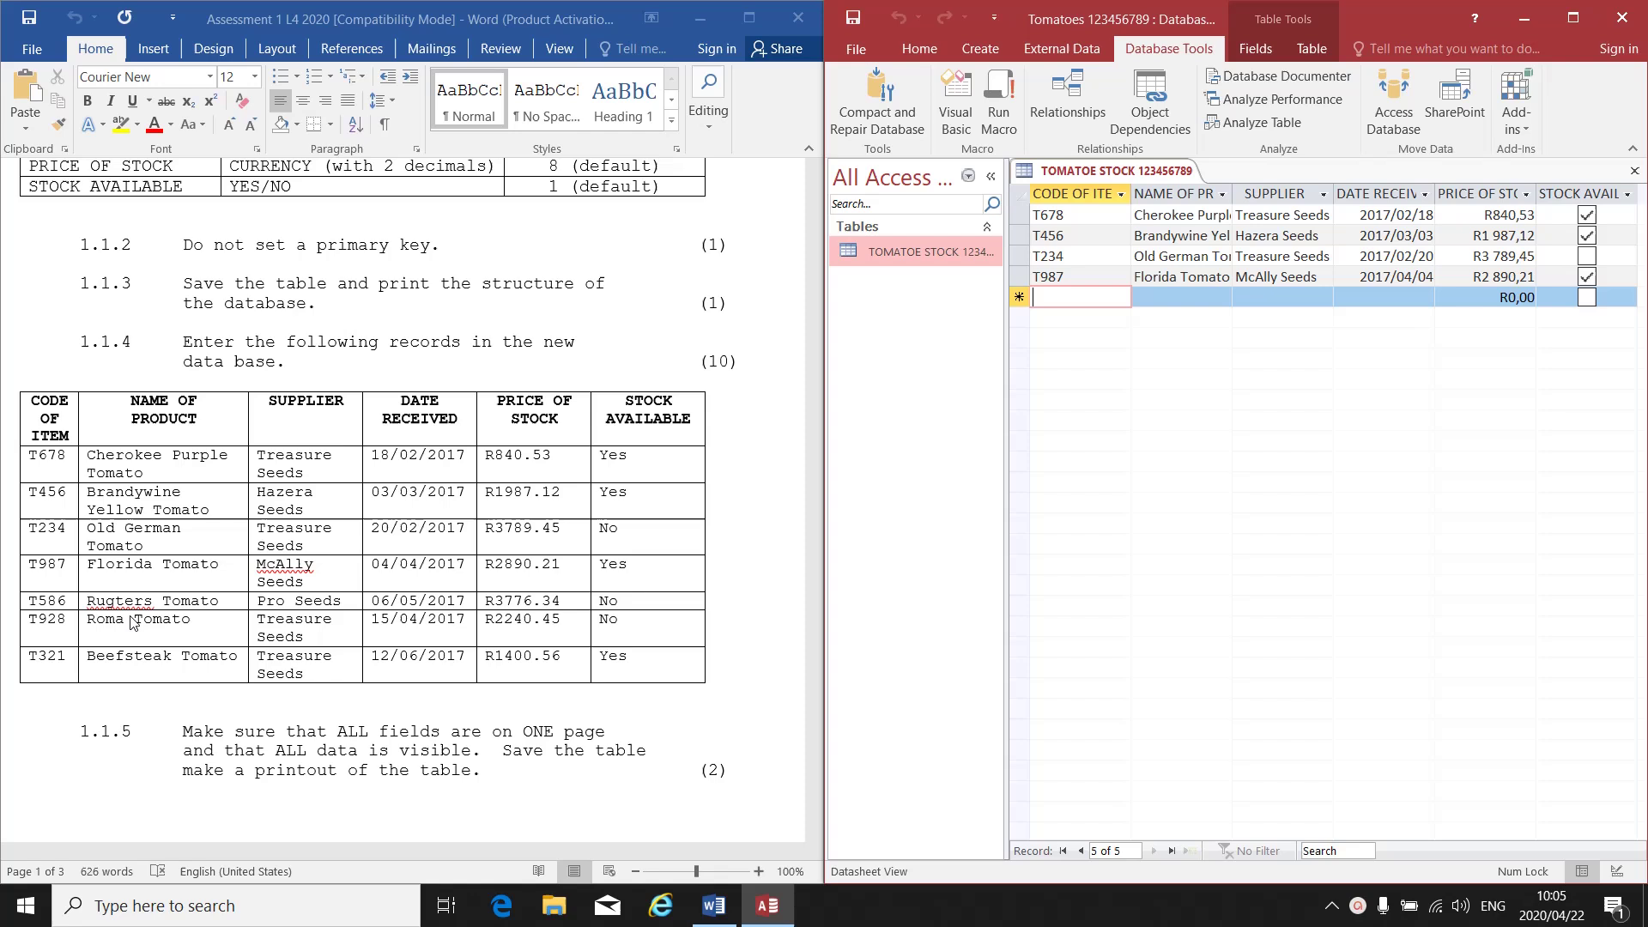
{"action": "type", "text": "T"}
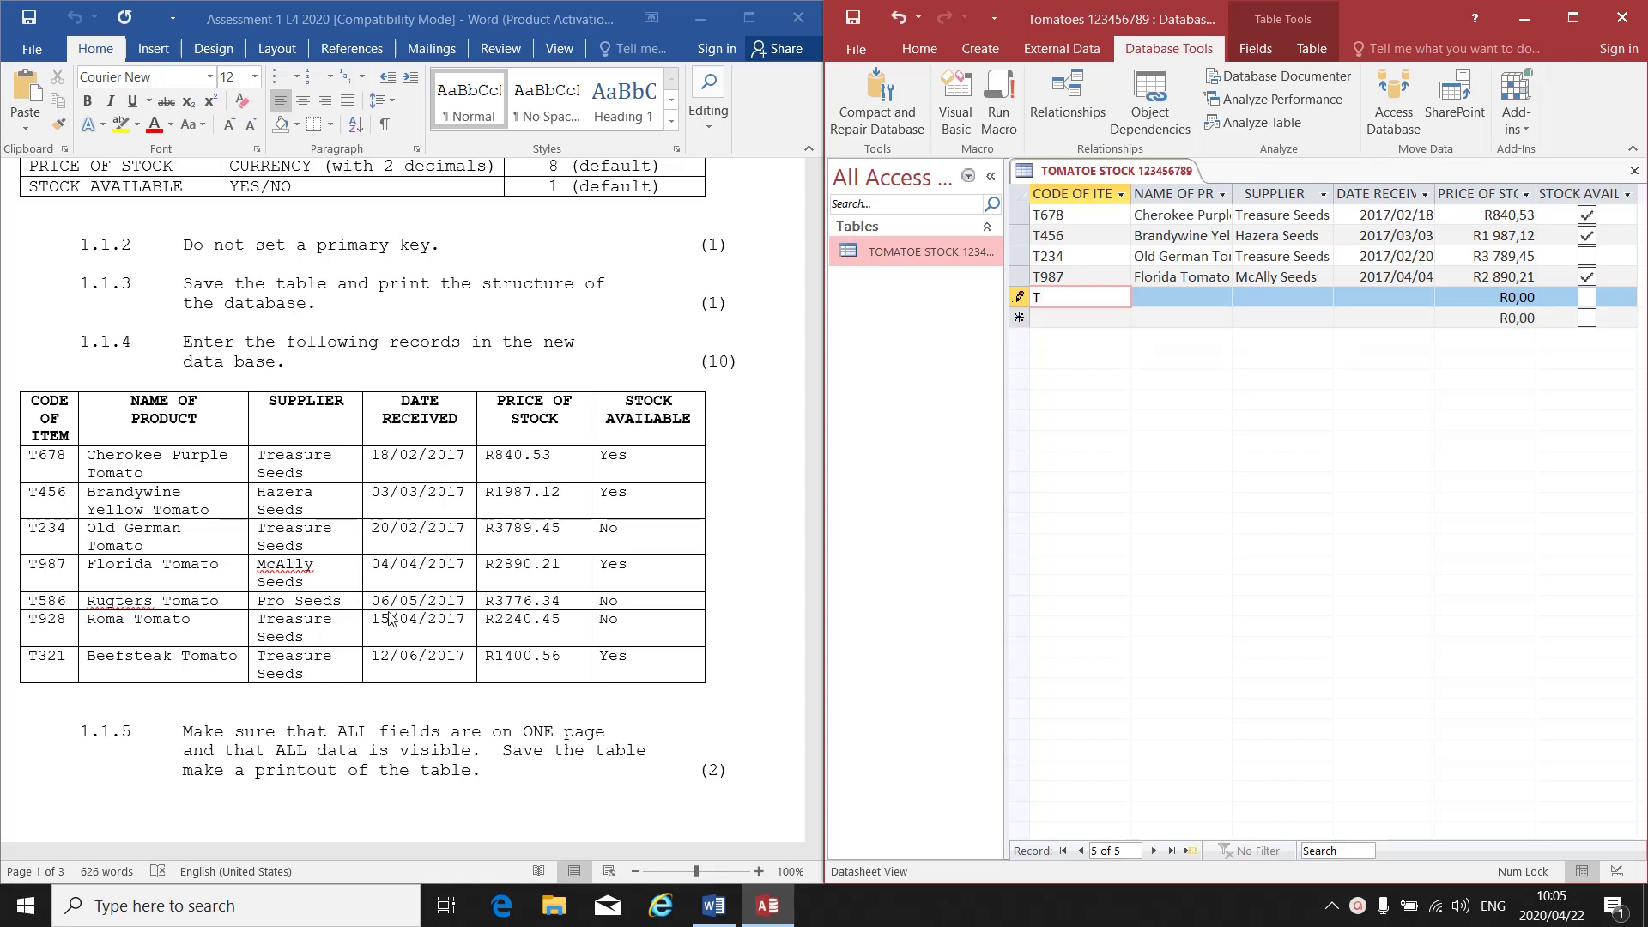
{"action": "type", "text": "586"}
{"action": "key", "text": "Tab"}
{"action": "type", "text": "R"}
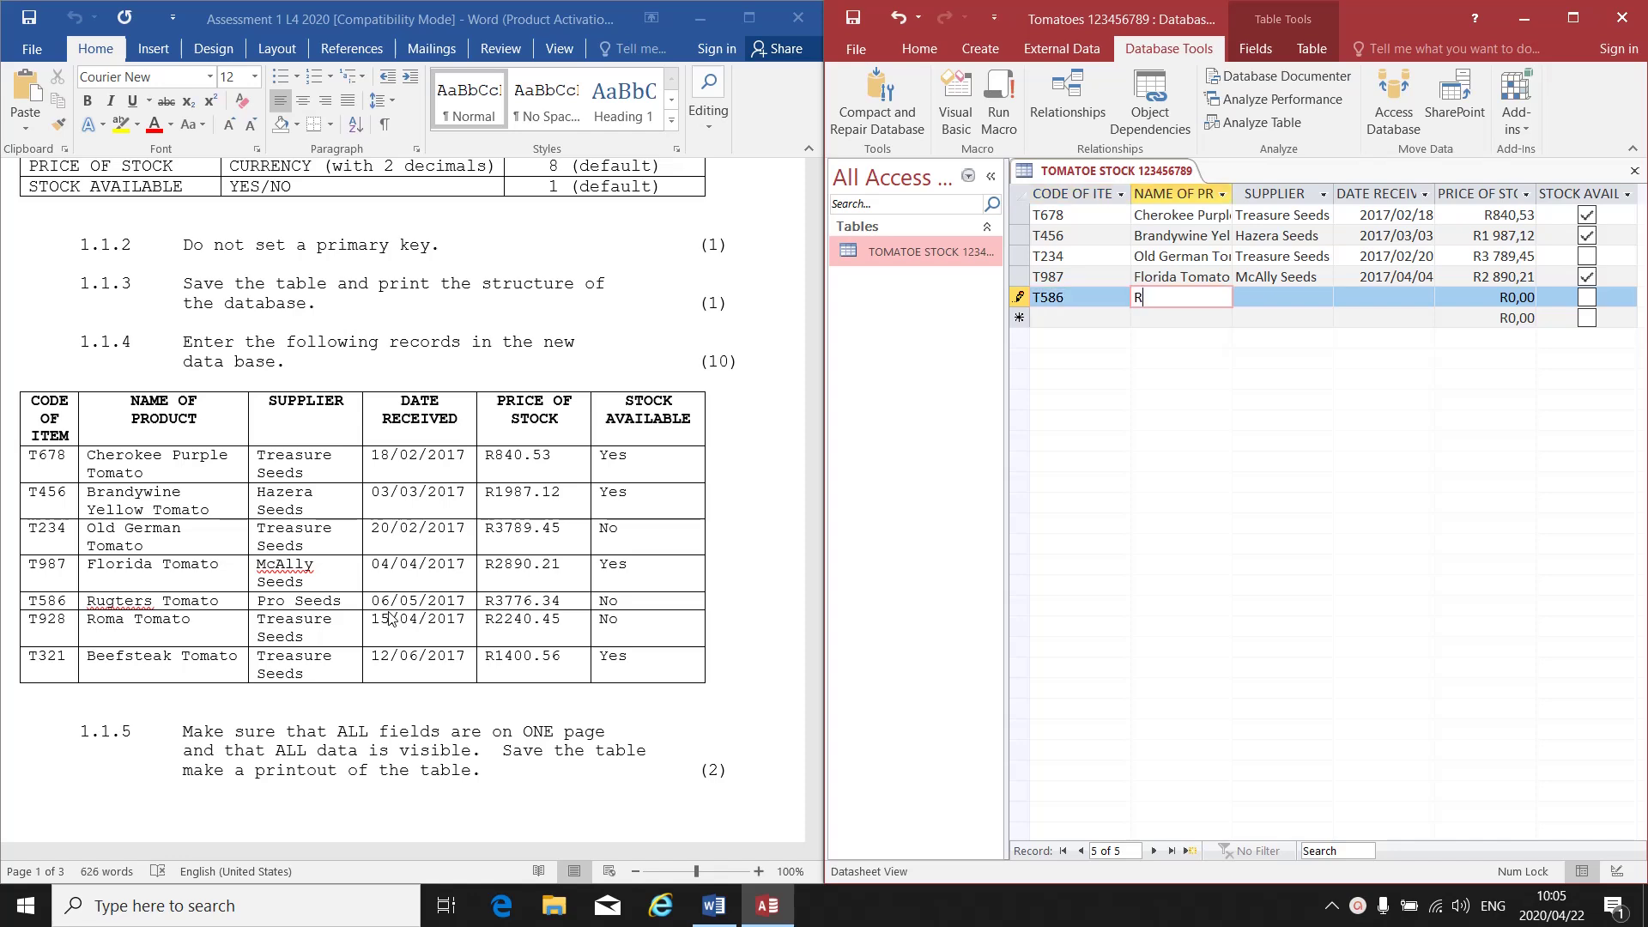
{"action": "type", "text": "ugters"}
{"action": "type", "text": " Tomato"}
{"action": "key", "text": "Tab"}
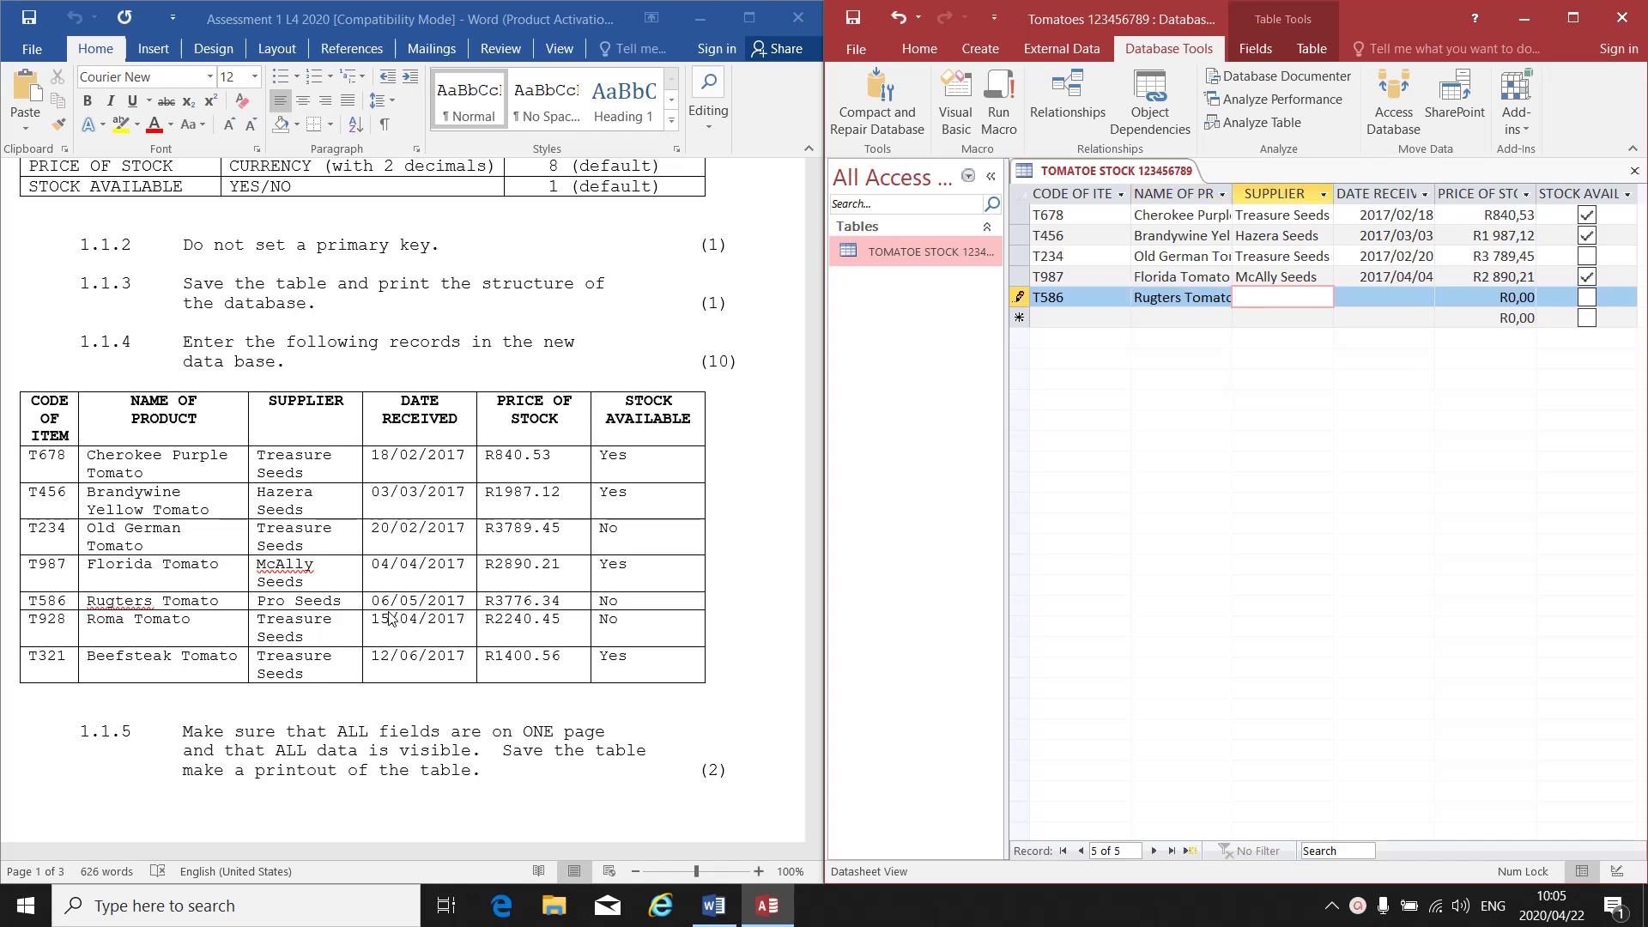
{"action": "type", "text": "Pro Seeds"}
{"action": "key", "text": "Tab"}
{"action": "type", "text": "0"}
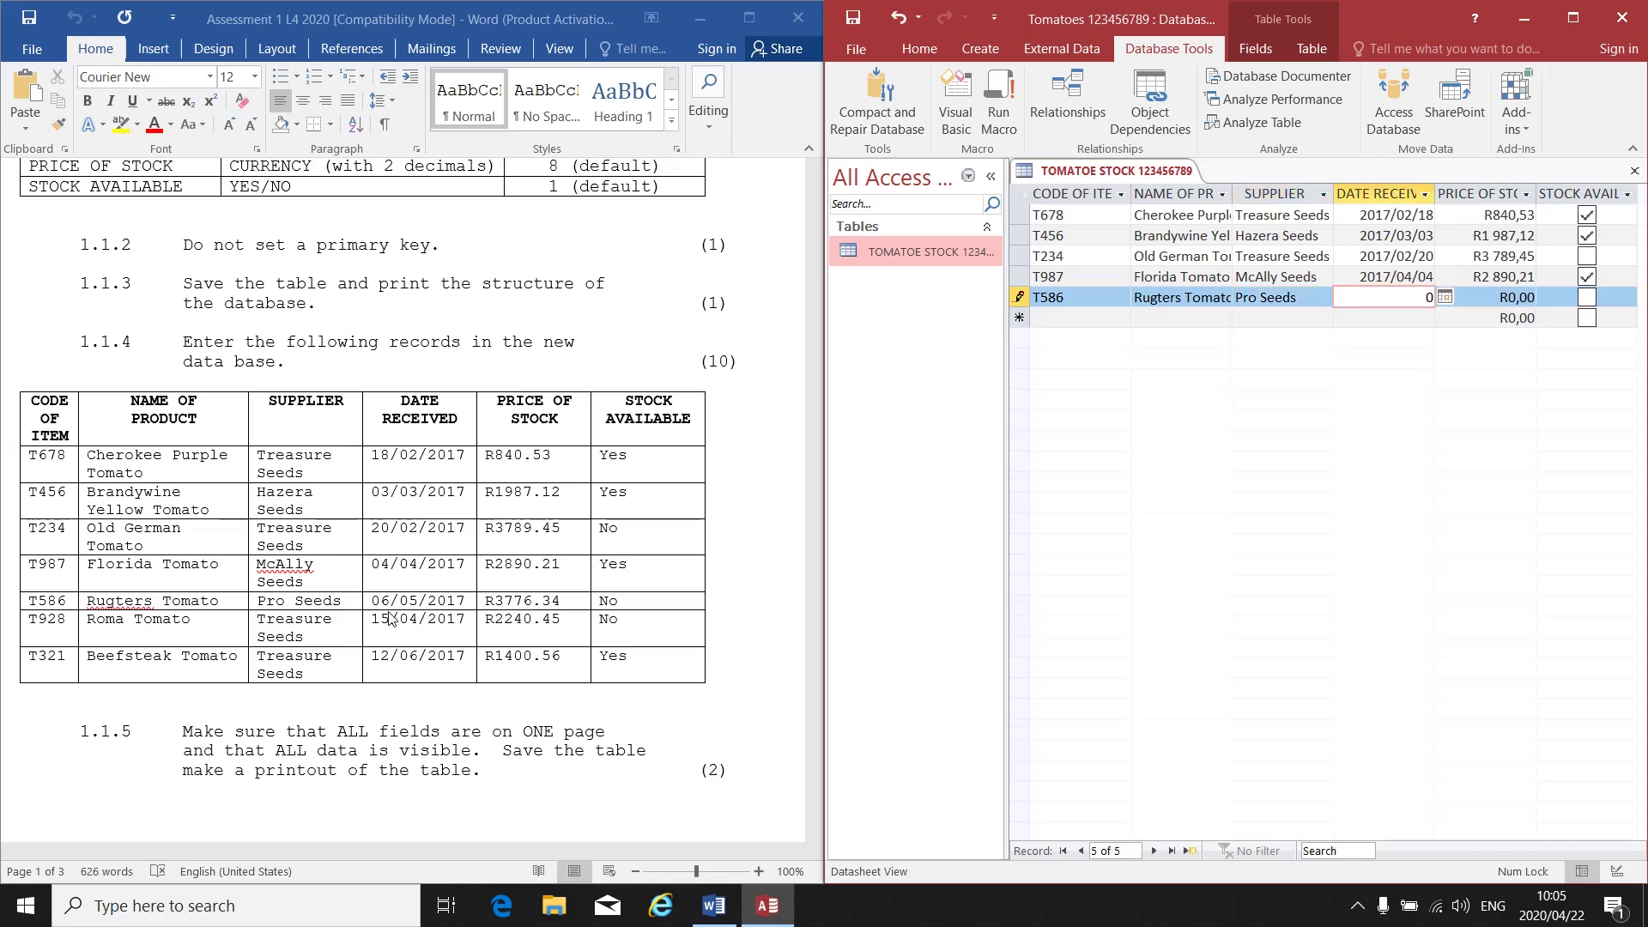
{"action": "type", "text": "6/05/2018"}
{"action": "key", "text": "BackSpace"}
{"action": "type", "text": "7"}
{"action": "key", "text": "Tab"}
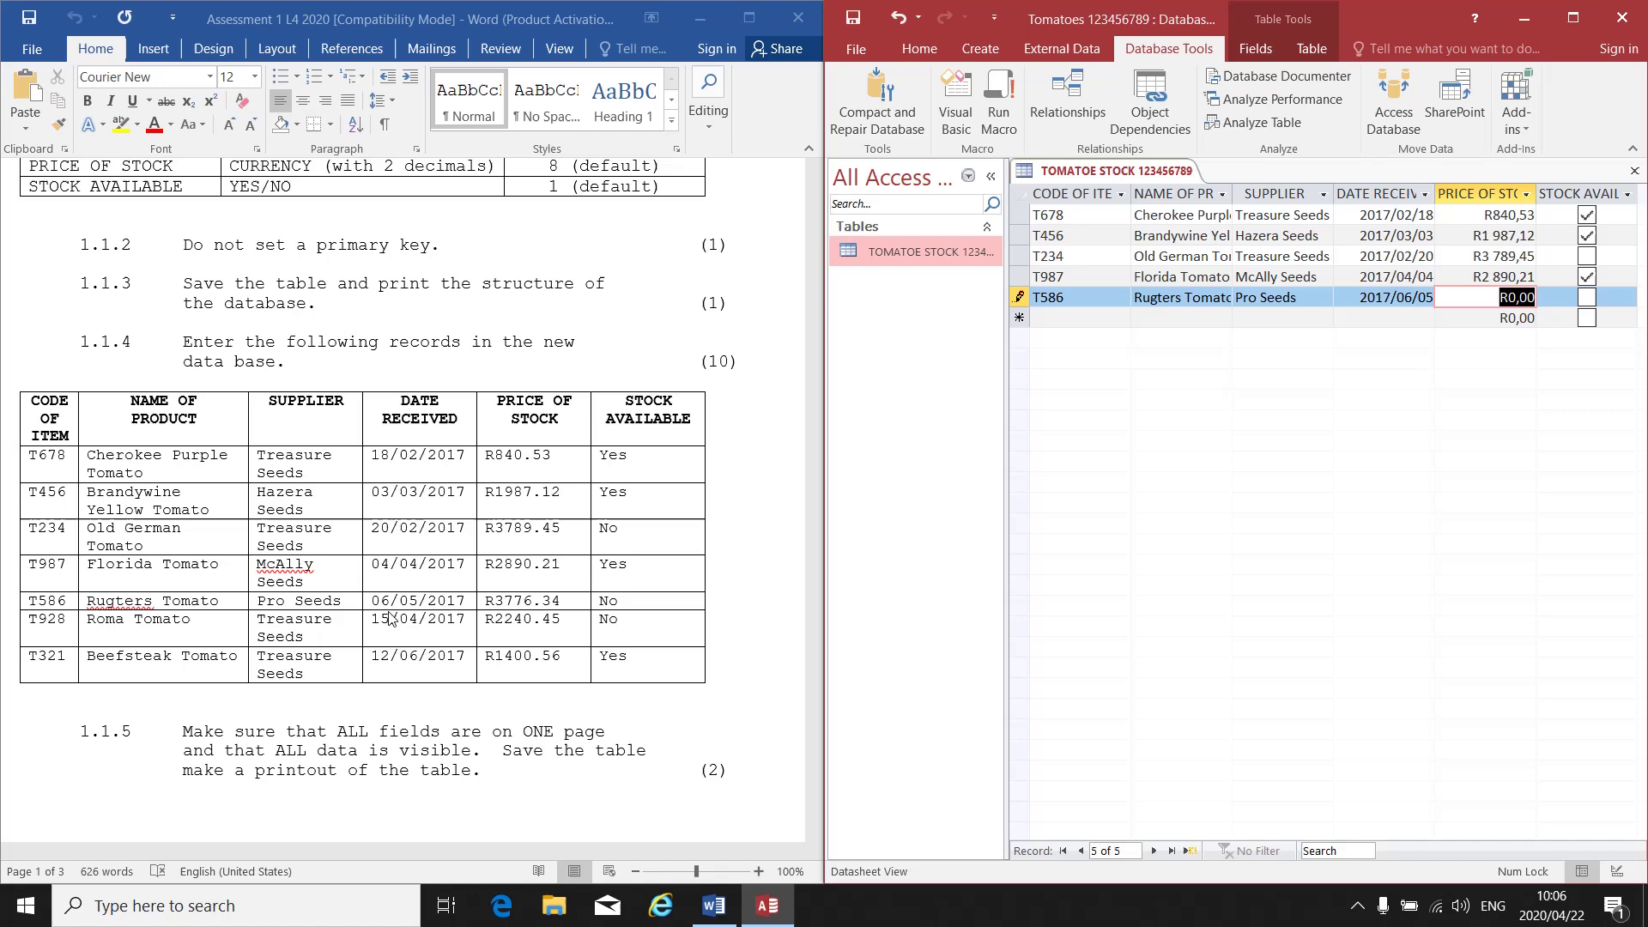
{"action": "type", "text": "2240,45"}
{"action": "key", "text": "Tab"}
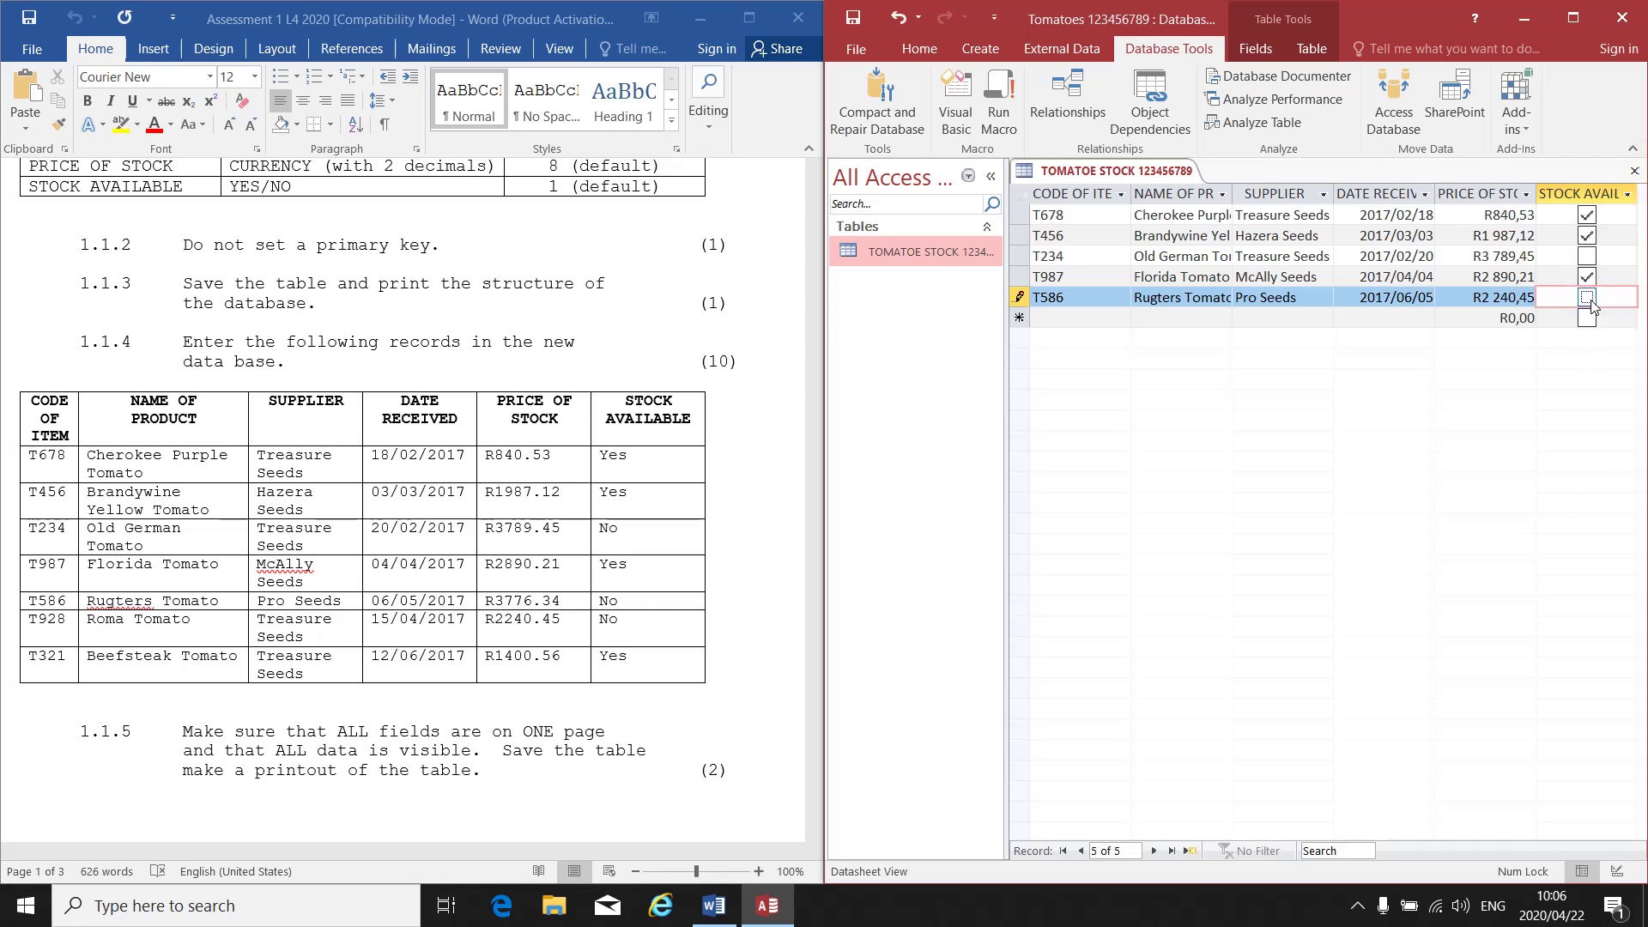
Step: Add record T928: Roma Tomato, Treasure Seeds, received 15/04/2017, price 2240,45
{"action": "left_click", "coordinate": [1086, 317]}
{"action": "type", "text": "T"}
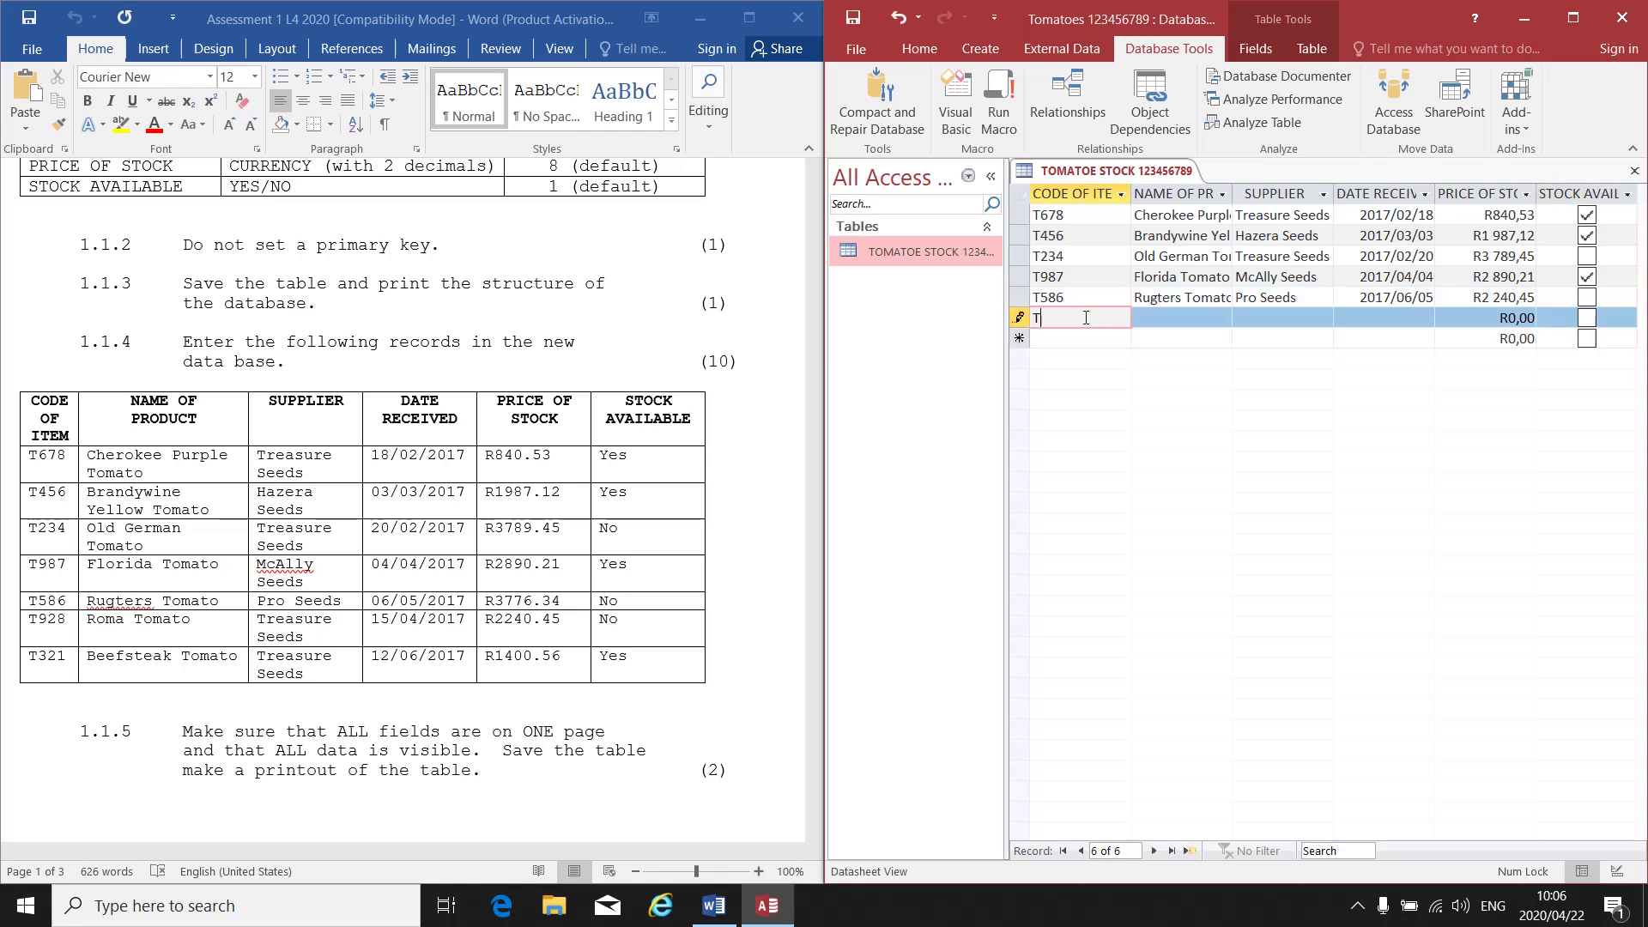
{"action": "type", "text": "928"}
{"action": "key", "text": "Tab"}
{"action": "type", "text": "Roma "}
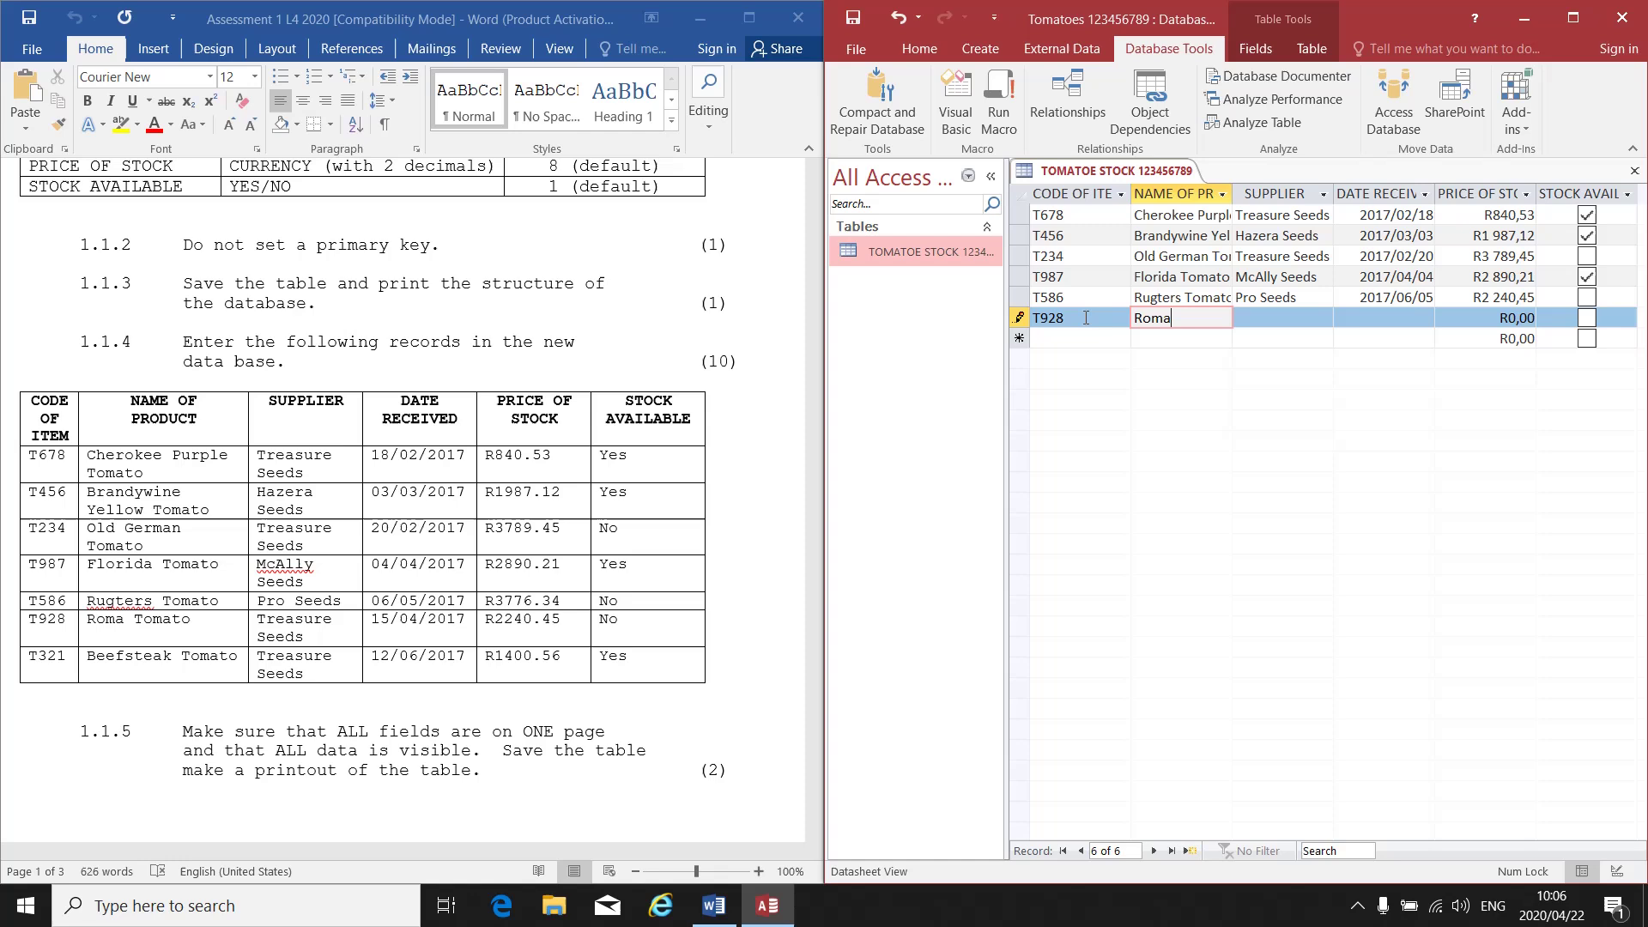
{"action": "type", "text": "Tomato"}
{"action": "key", "text": "Tab"}
{"action": "type", "text": "Treasure"}
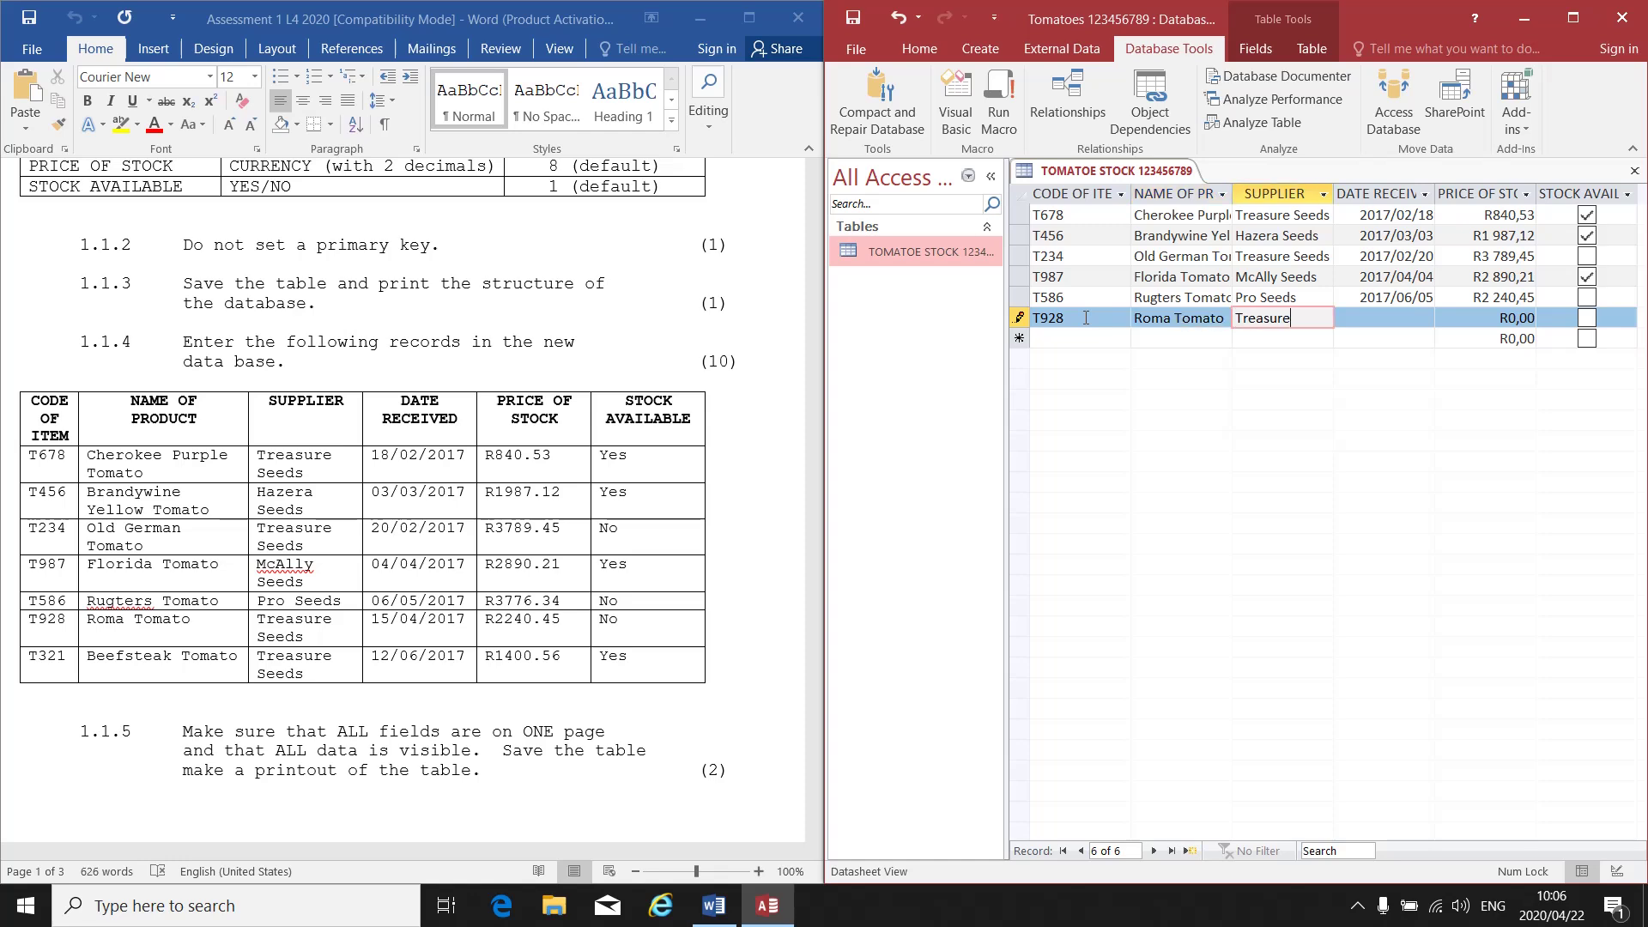
{"action": "type", "text": " Seeds"}
{"action": "key", "text": "Tab"}
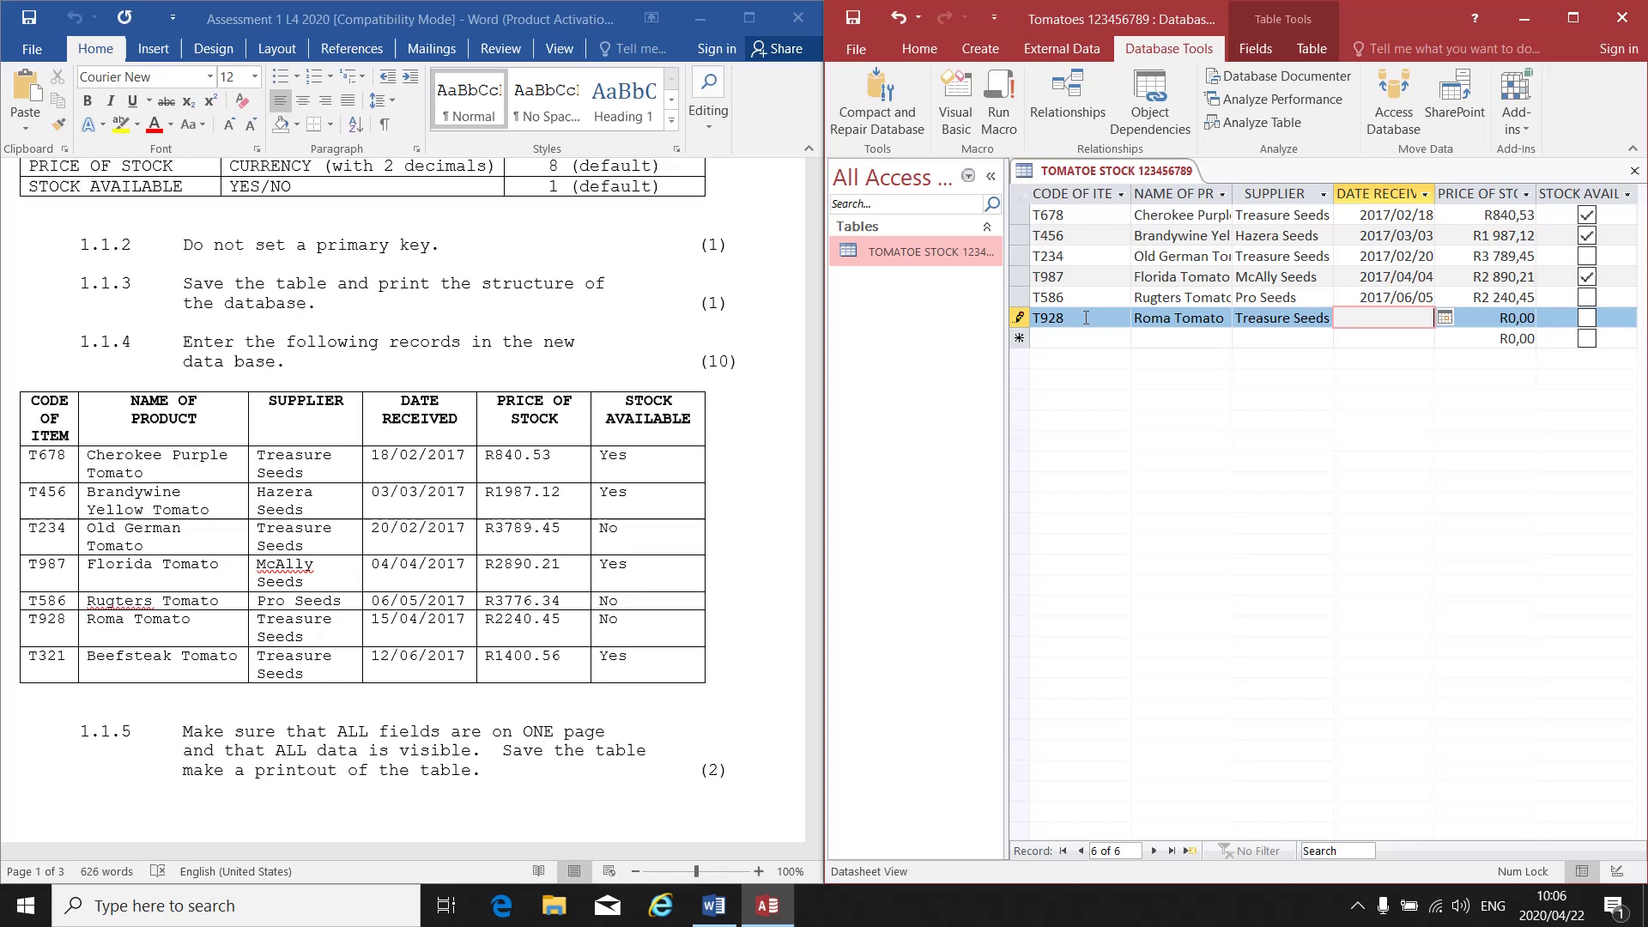
{"action": "type", "text": "15/04/2017"}
{"action": "key", "text": "Tab"}
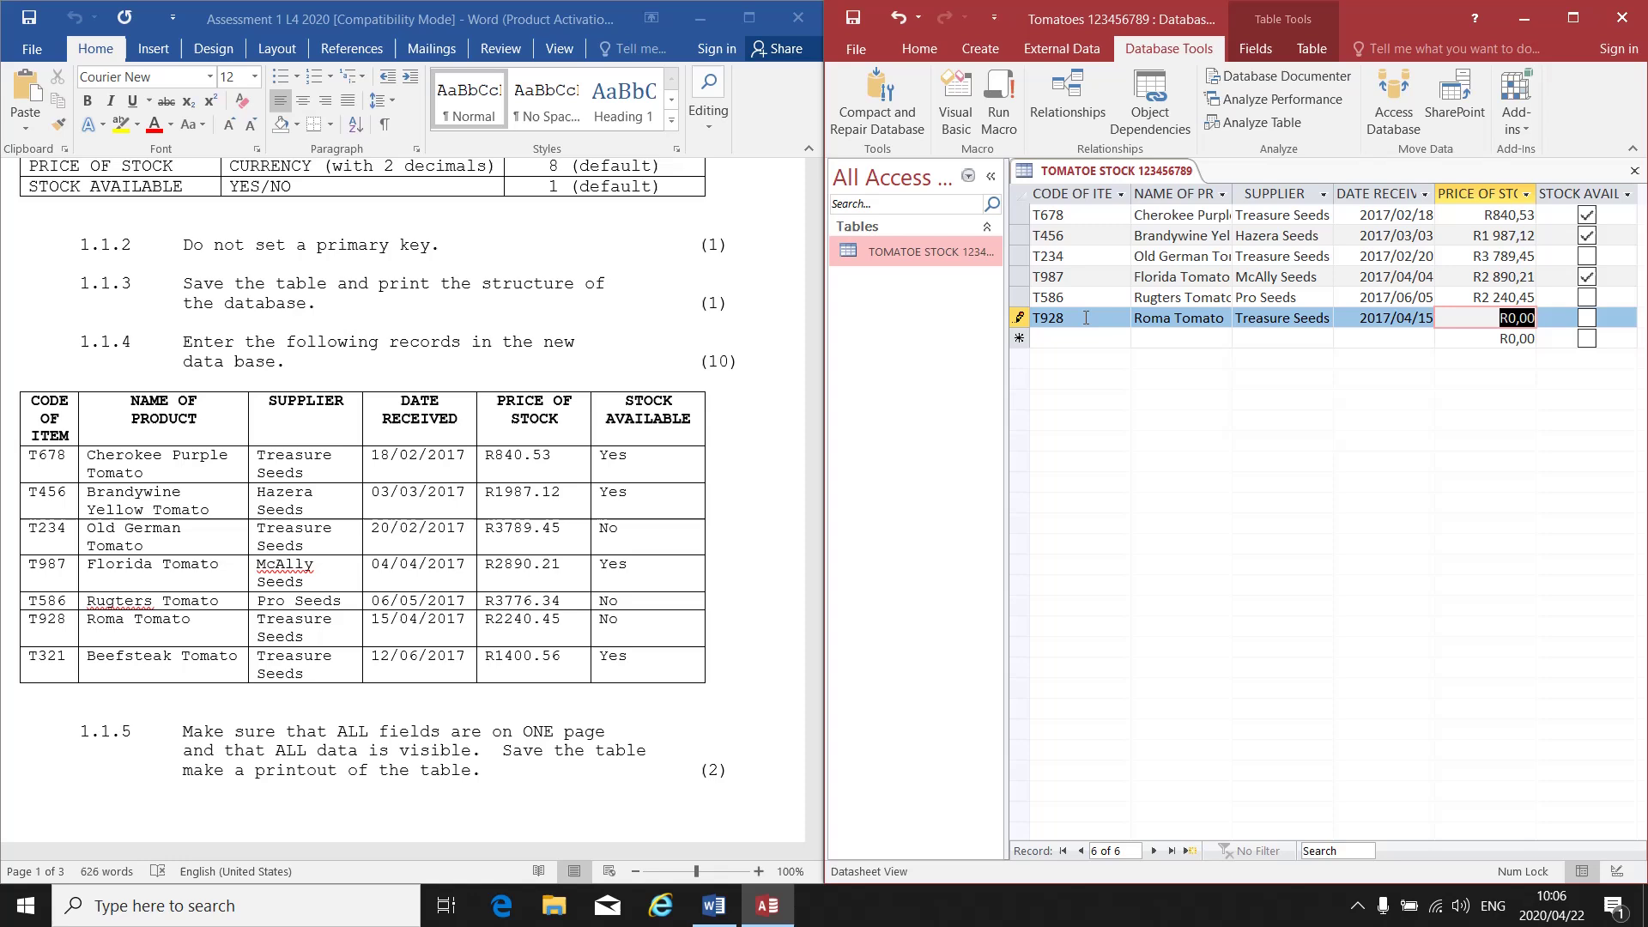
{"action": "type", "text": "2240,45"}
{"action": "key", "text": "Tab"}
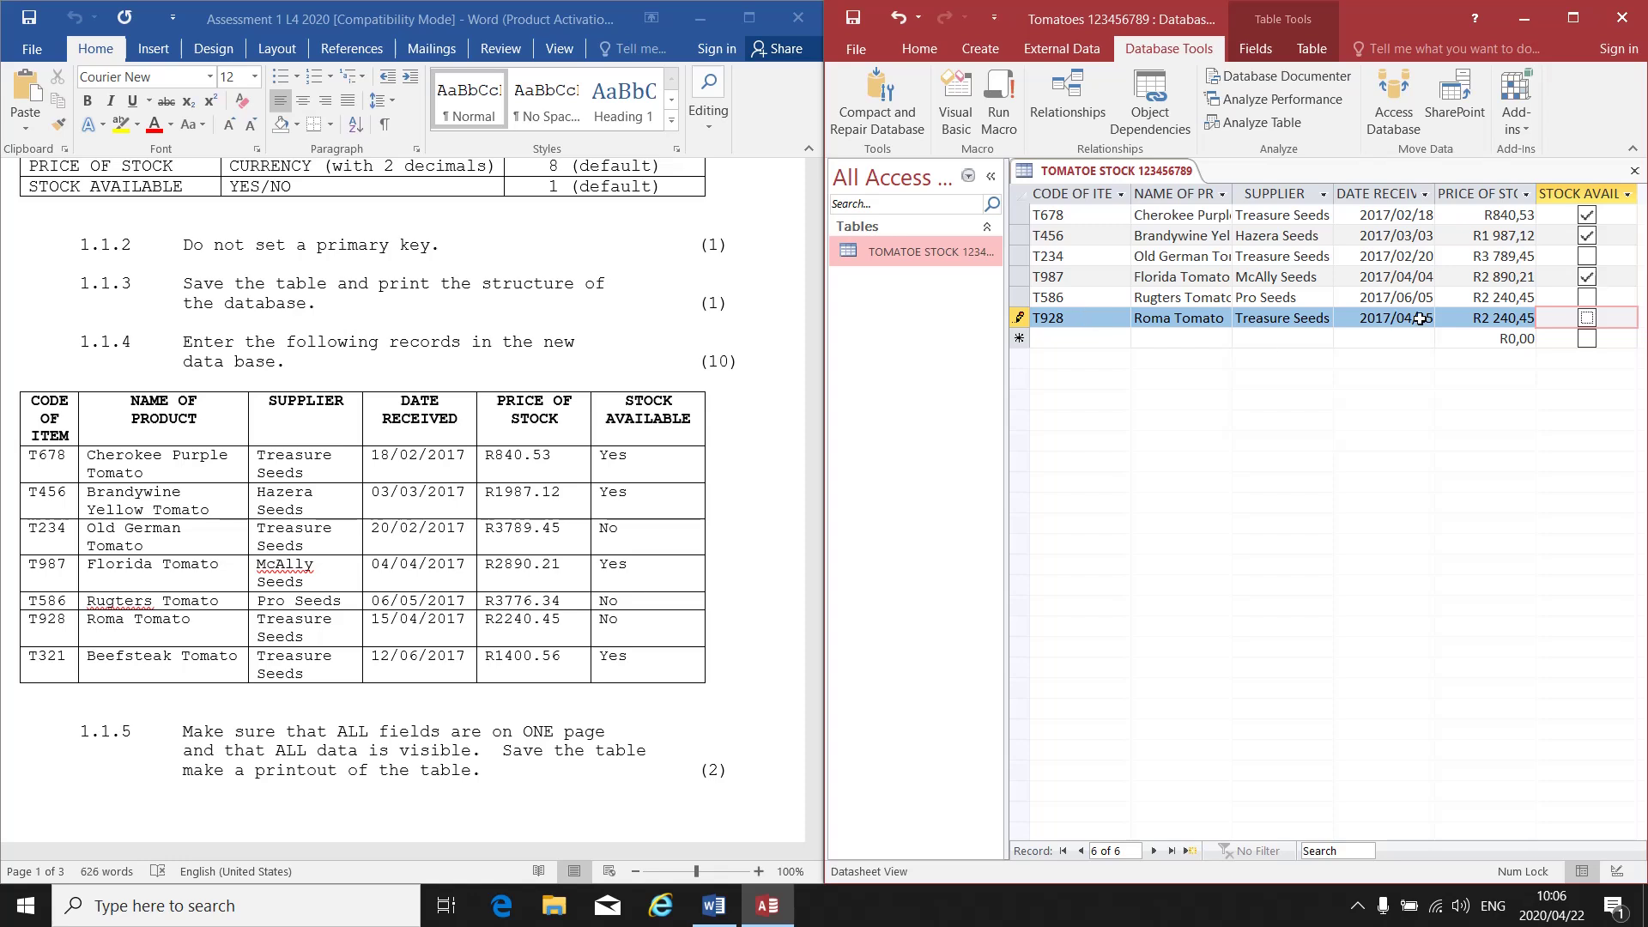
Step: Add record T321: Beefsteak Tomato, Treasure Seeds, received 12/06/2017, price 1 400,56
{"action": "left_click", "coordinate": [1103, 345]}
{"action": "type", "text": "T321"}
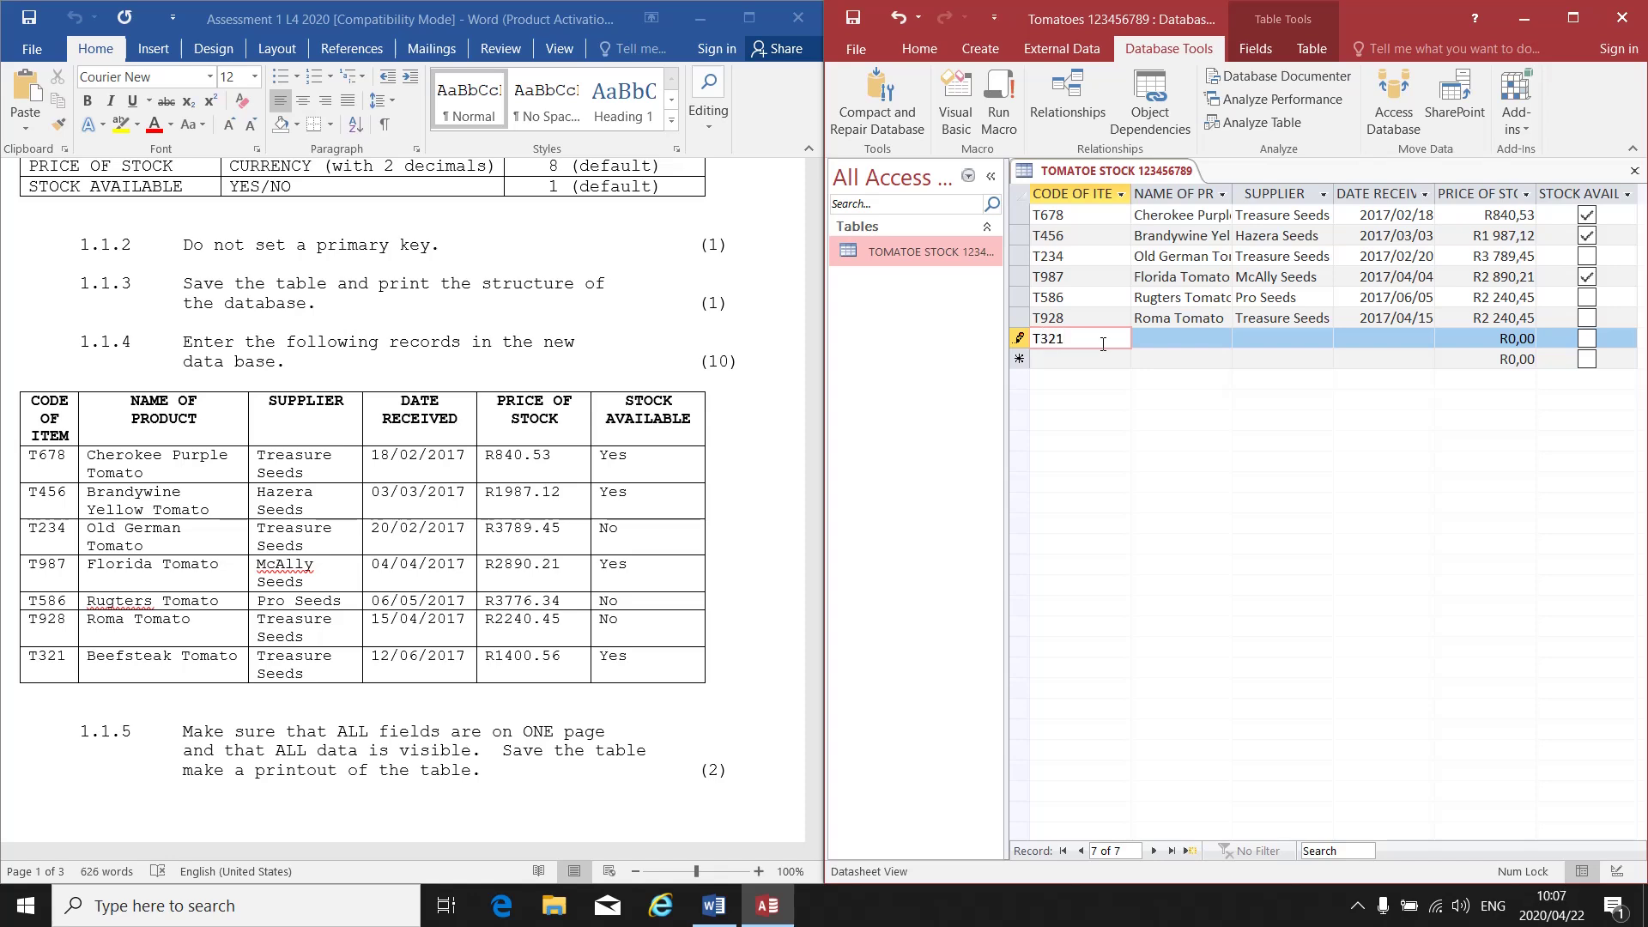
{"action": "key", "text": "Tab"}
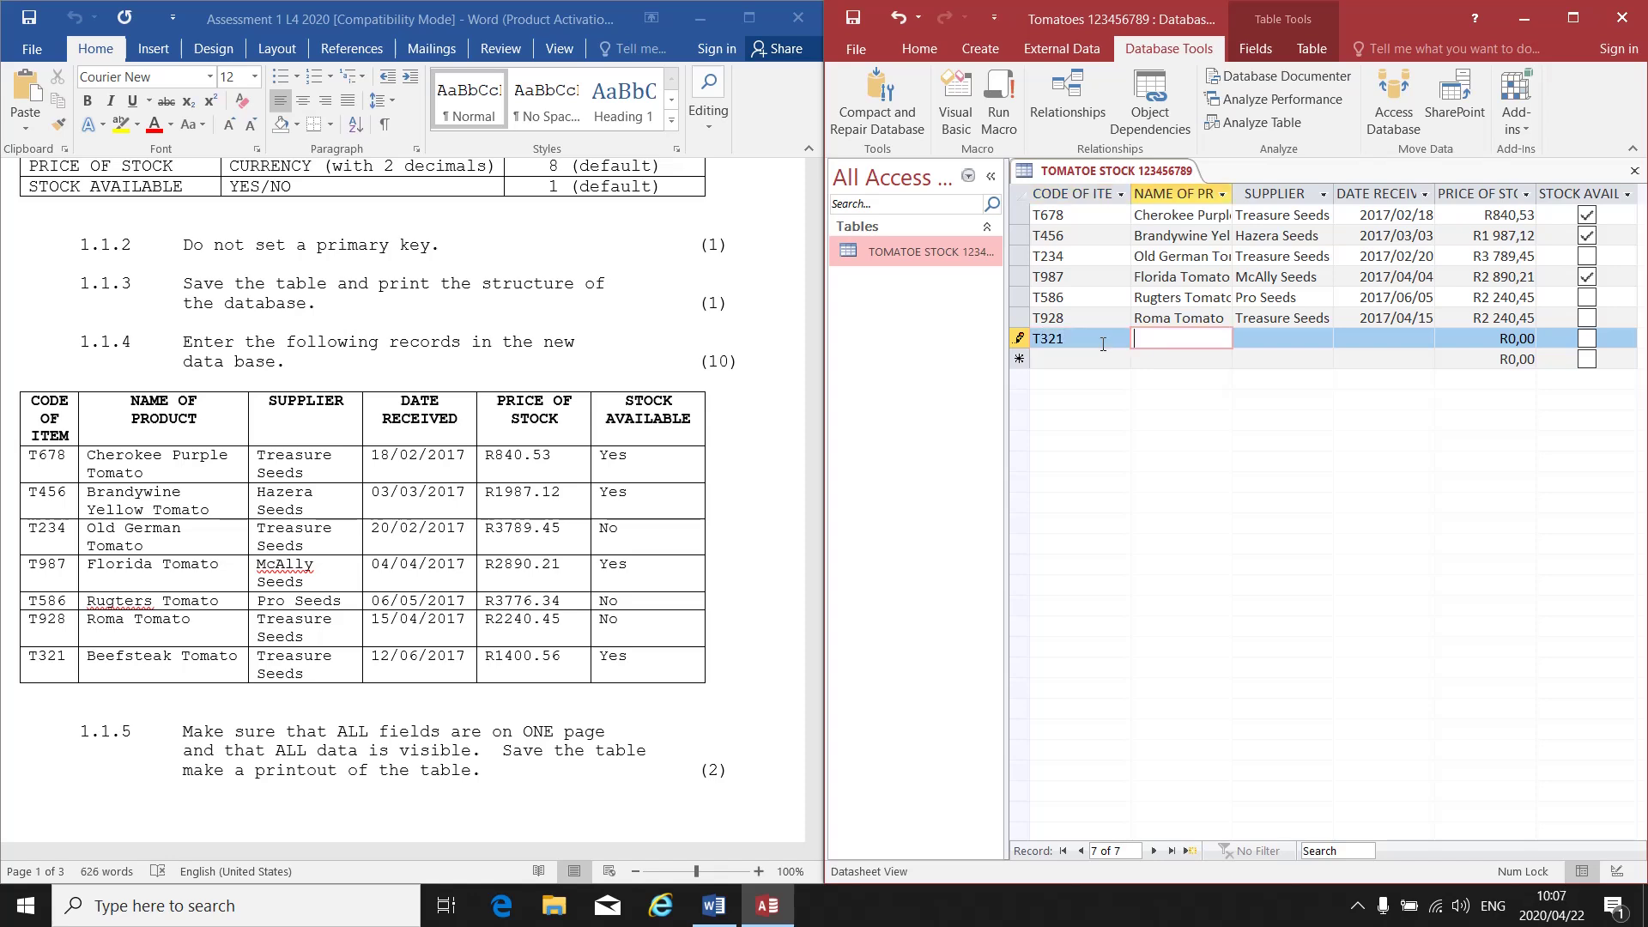
{"action": "type", "text": "Beefstea"}
{"action": "type", "text": "k Tomato"}
{"action": "key", "text": "Tab"}
{"action": "type", "text": "Tr"}
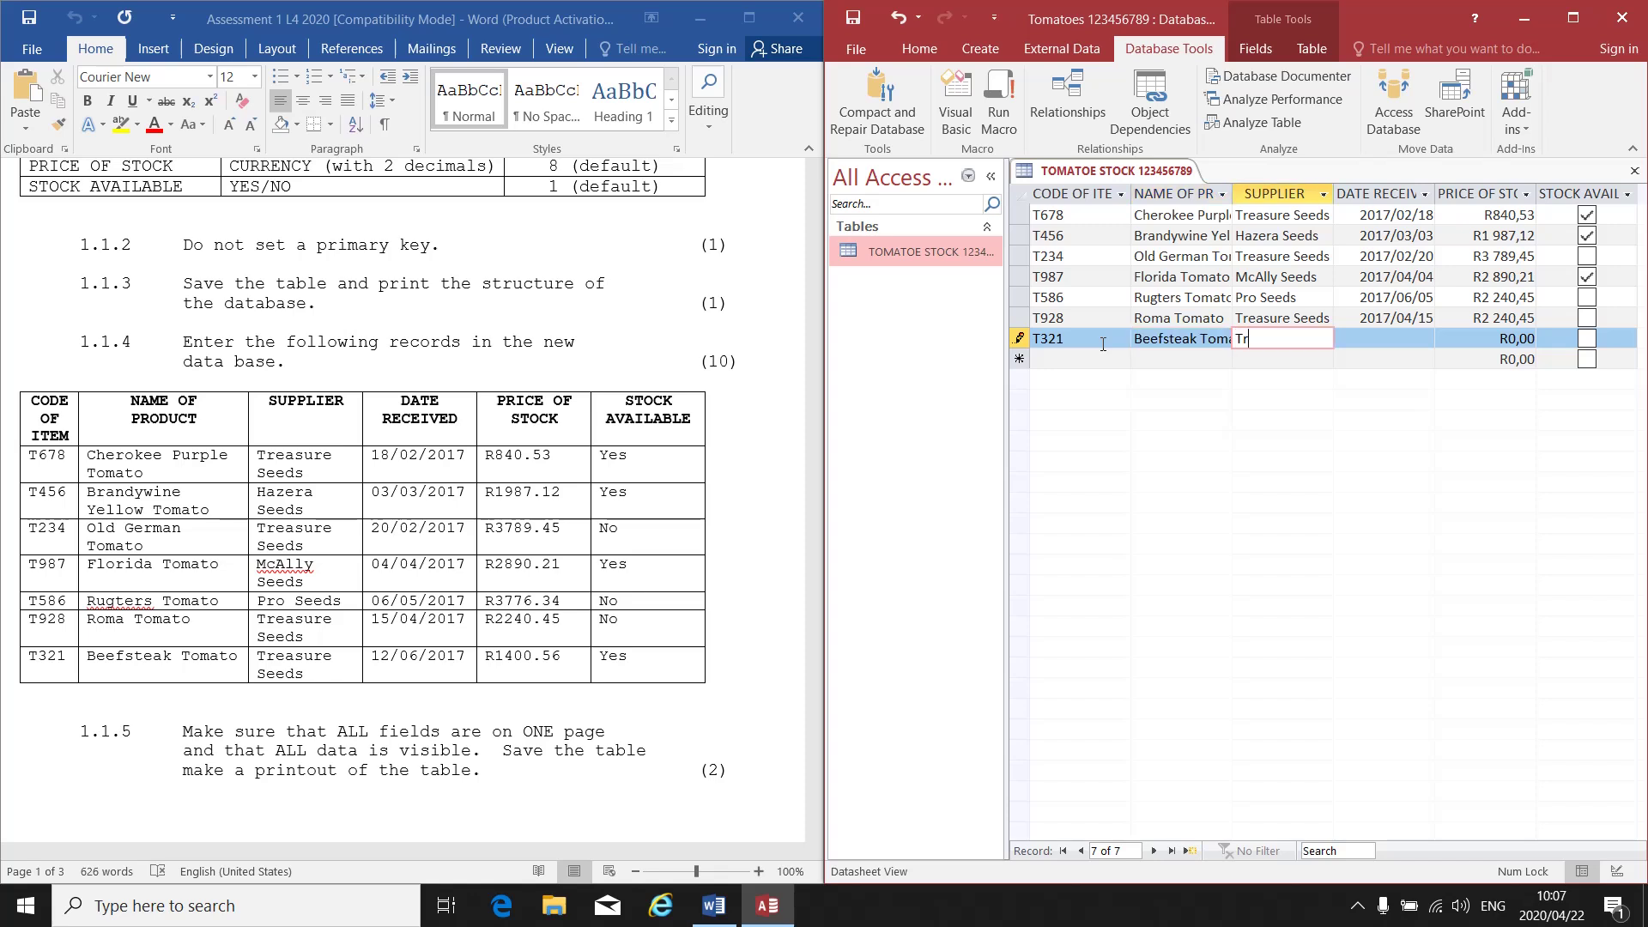
{"action": "type", "text": "easure Seeds"}
{"action": "key", "text": "Tab"}
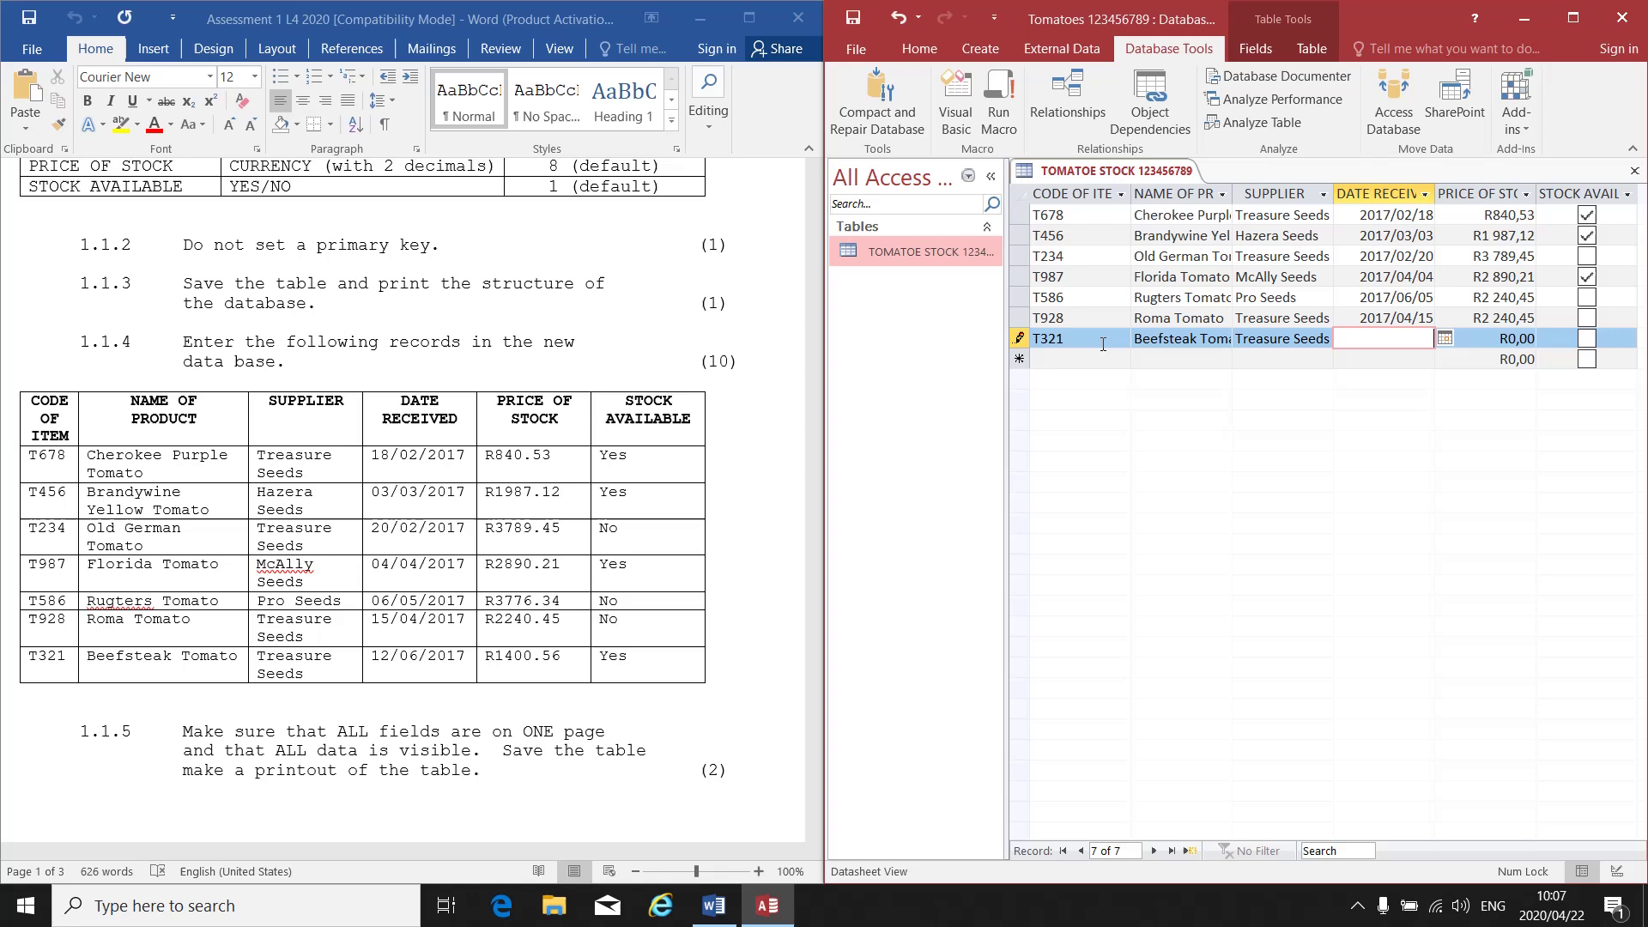
{"action": "type", "text": "12/06/2017"}
{"action": "key", "text": "Tab"}
{"action": "type", "text": "1 400"}
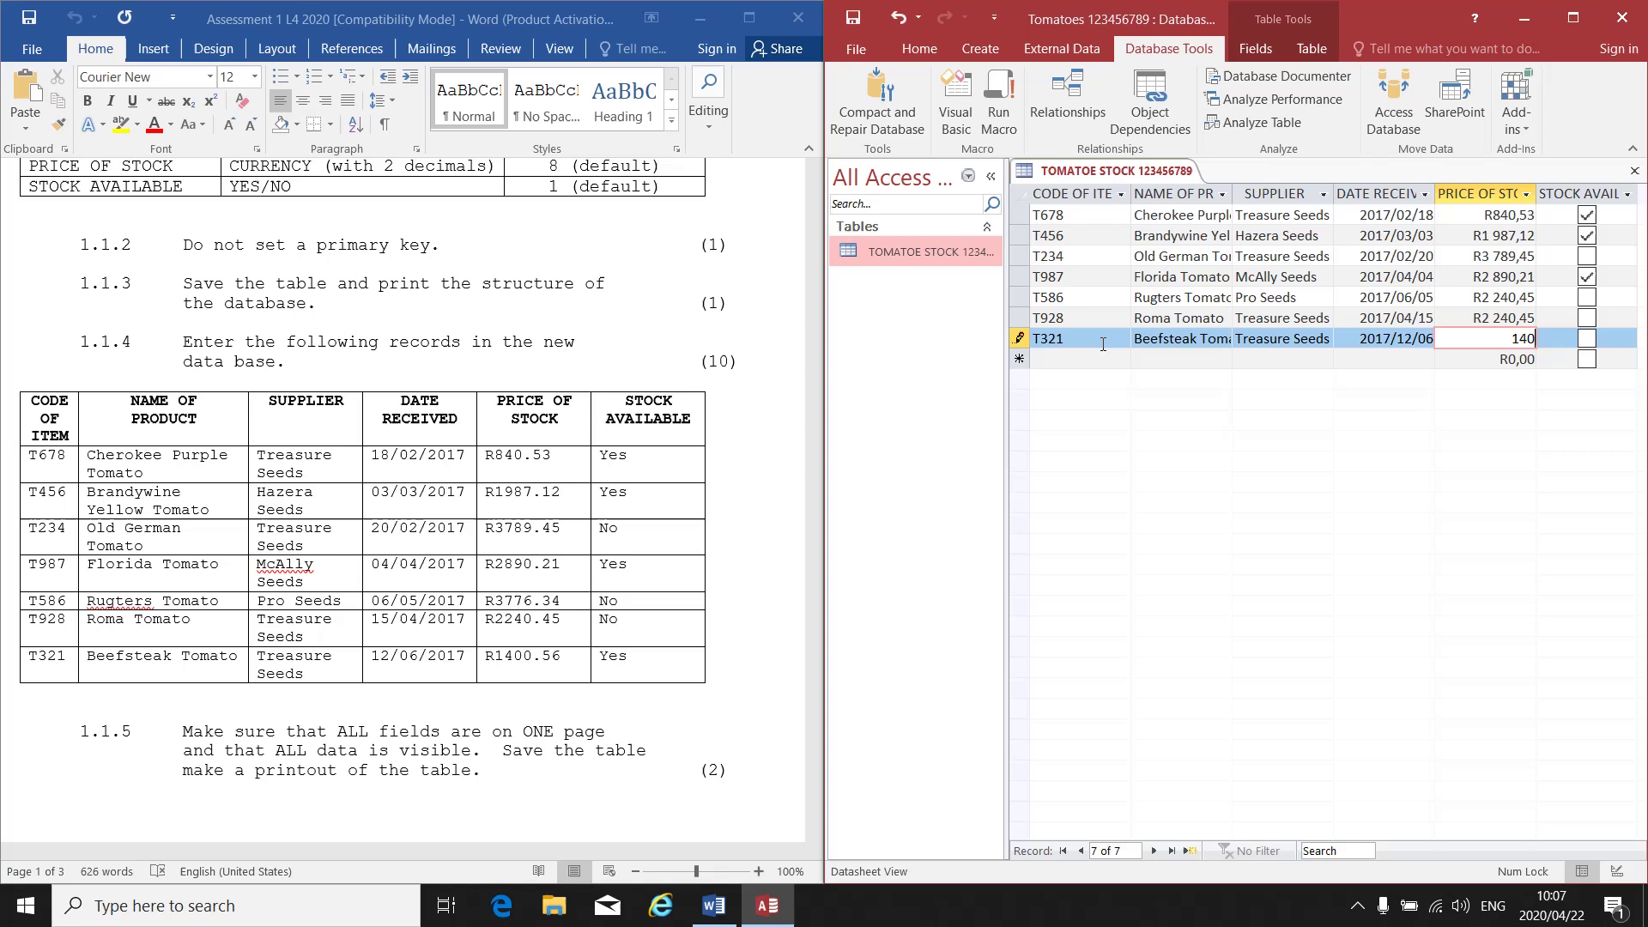
{"action": "type", "text": ",56"}
{"action": "key", "text": "Tab"}
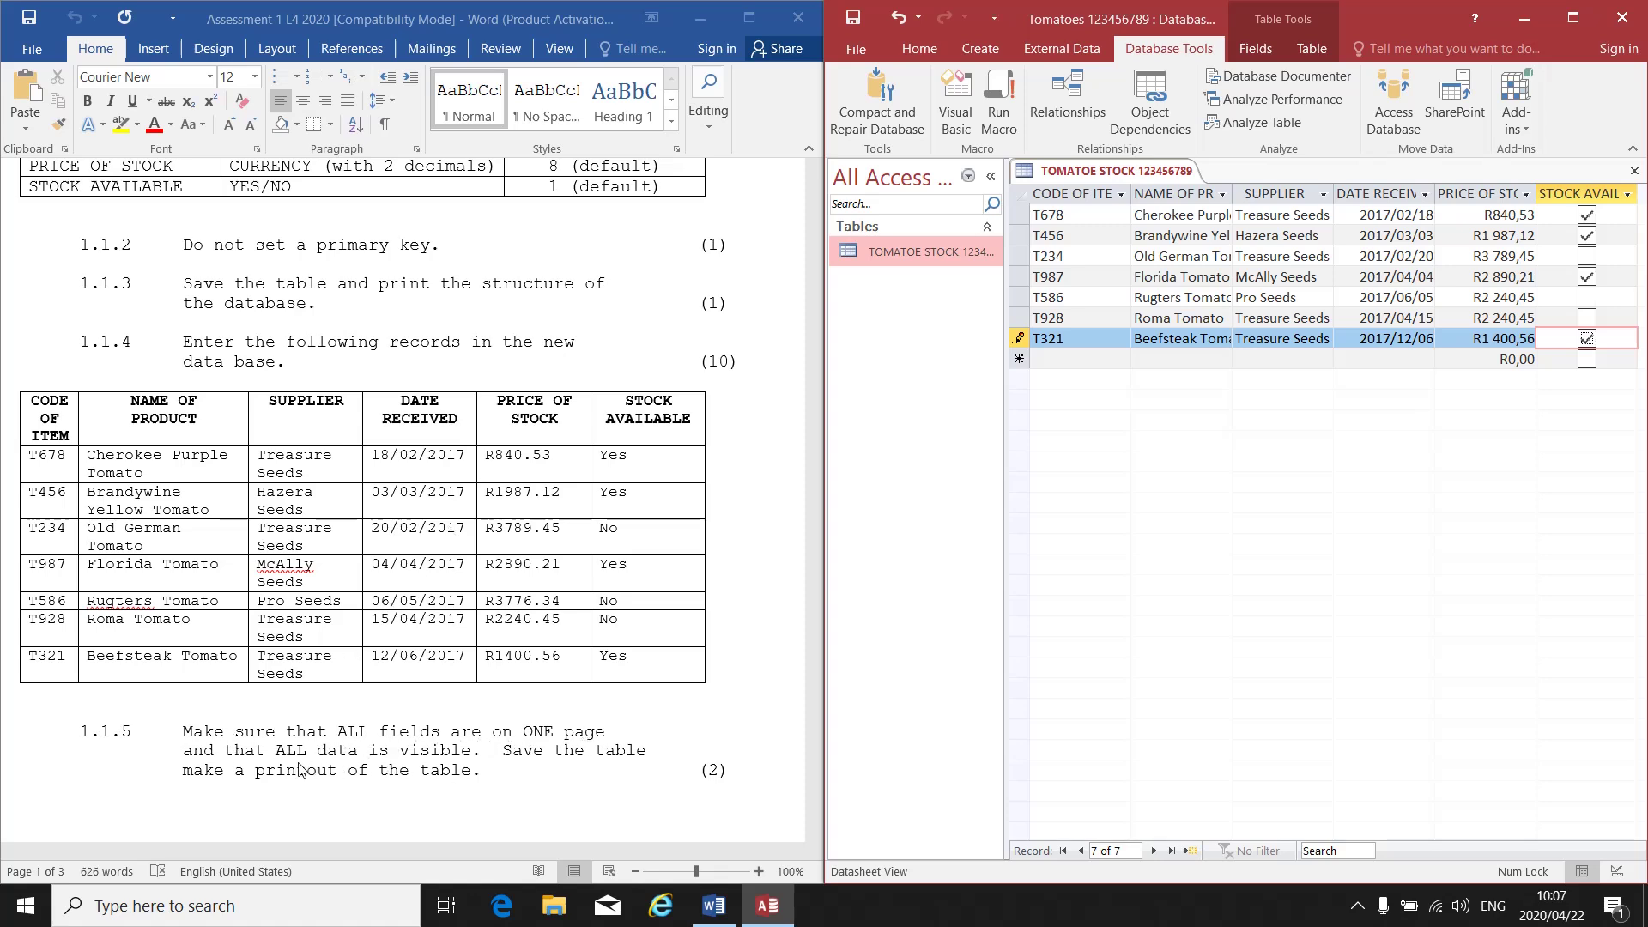
Step: Maximize Access and widen the NAME OF PRODUCT, PRICE OF STOCK, DATE RECEIVED, STOCK AVAILABLE and CODE OF ITEM columns
{"action": "left_click", "coordinate": [700, 18]}
{"action": "left_click", "coordinate": [1574, 18]}
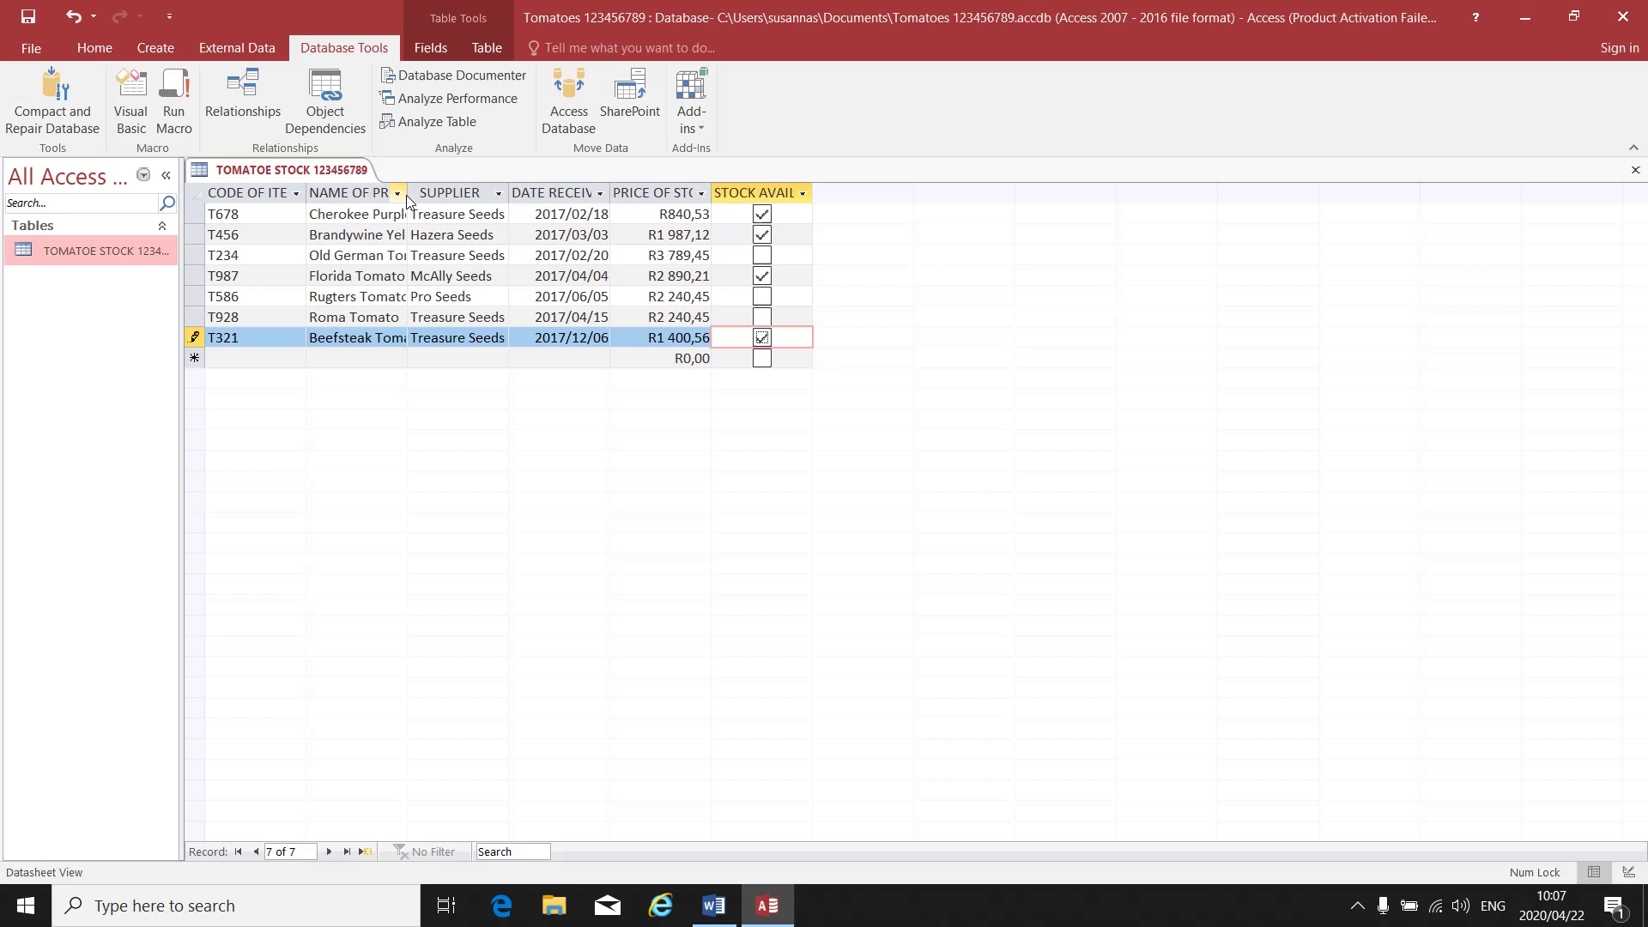
{"action": "left_click_drag", "start_coordinate": [407, 196], "coordinate": [623, 197]}
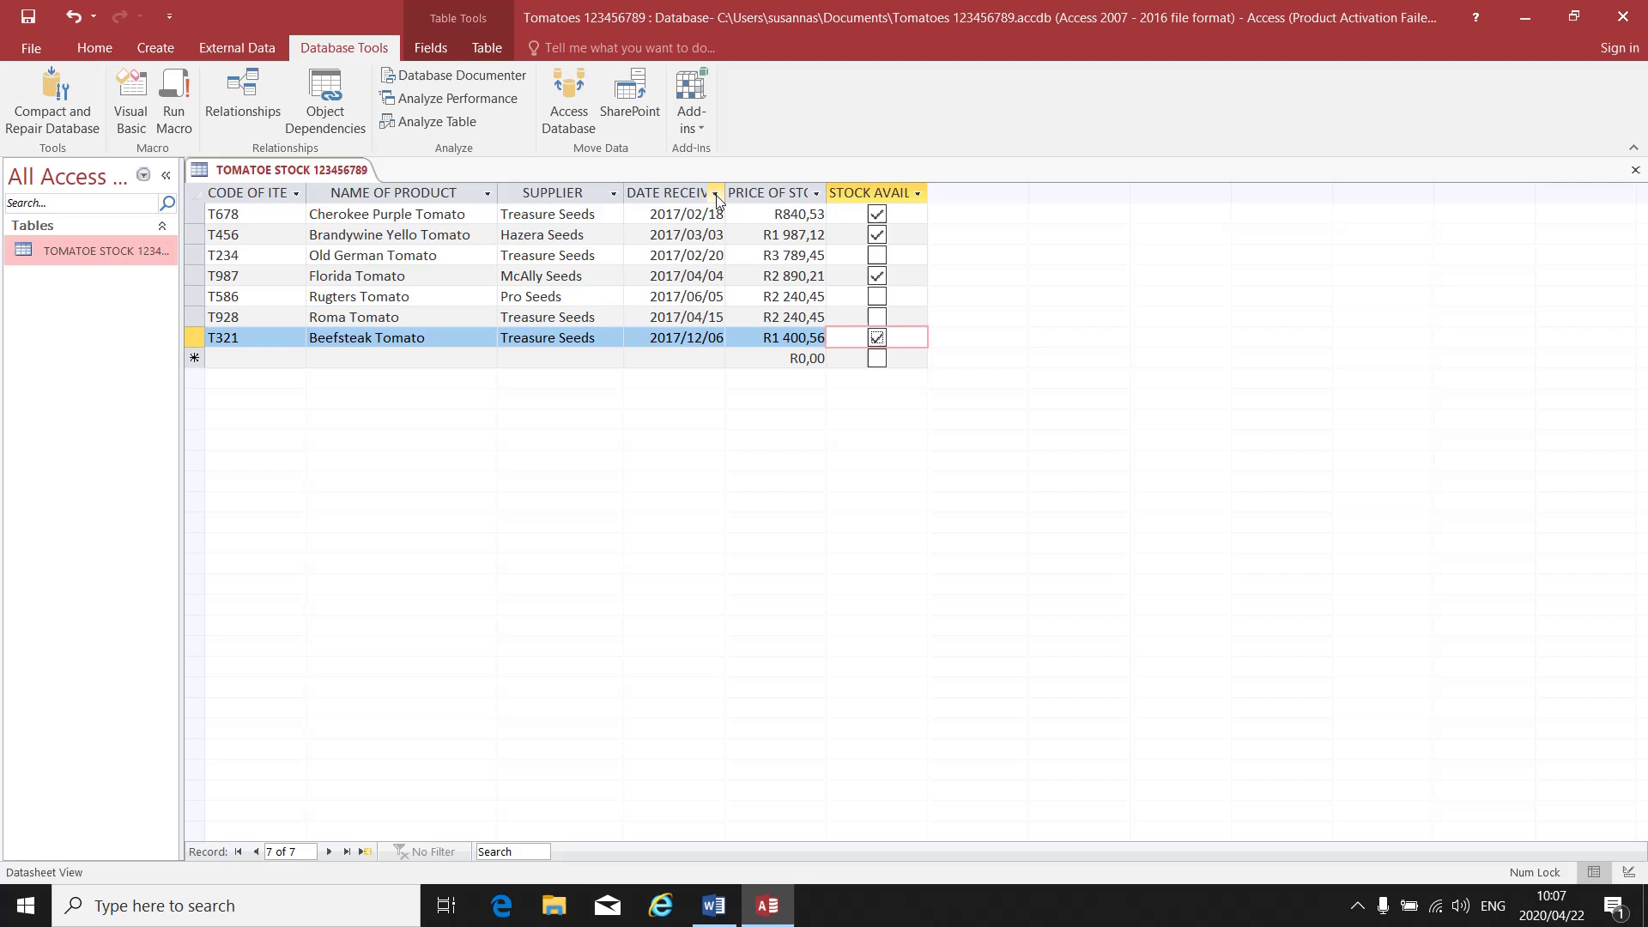
{"action": "left_click_drag", "start_coordinate": [830, 195], "coordinate": [878, 196]}
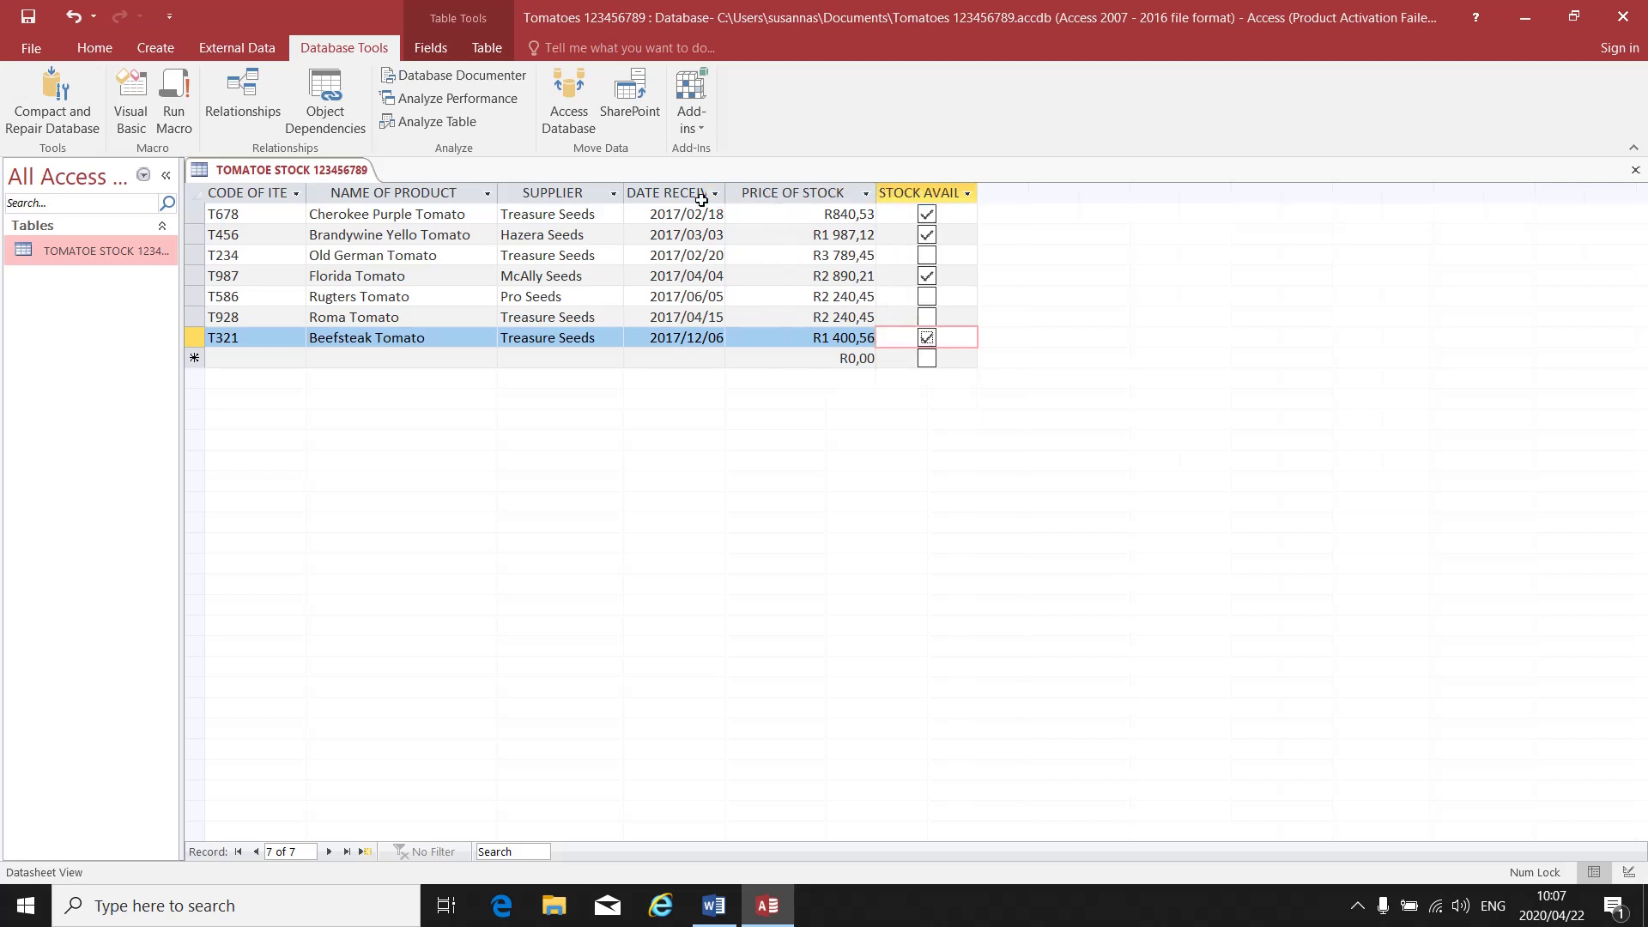
{"action": "left_click_drag", "start_coordinate": [726, 196], "coordinate": [754, 196]}
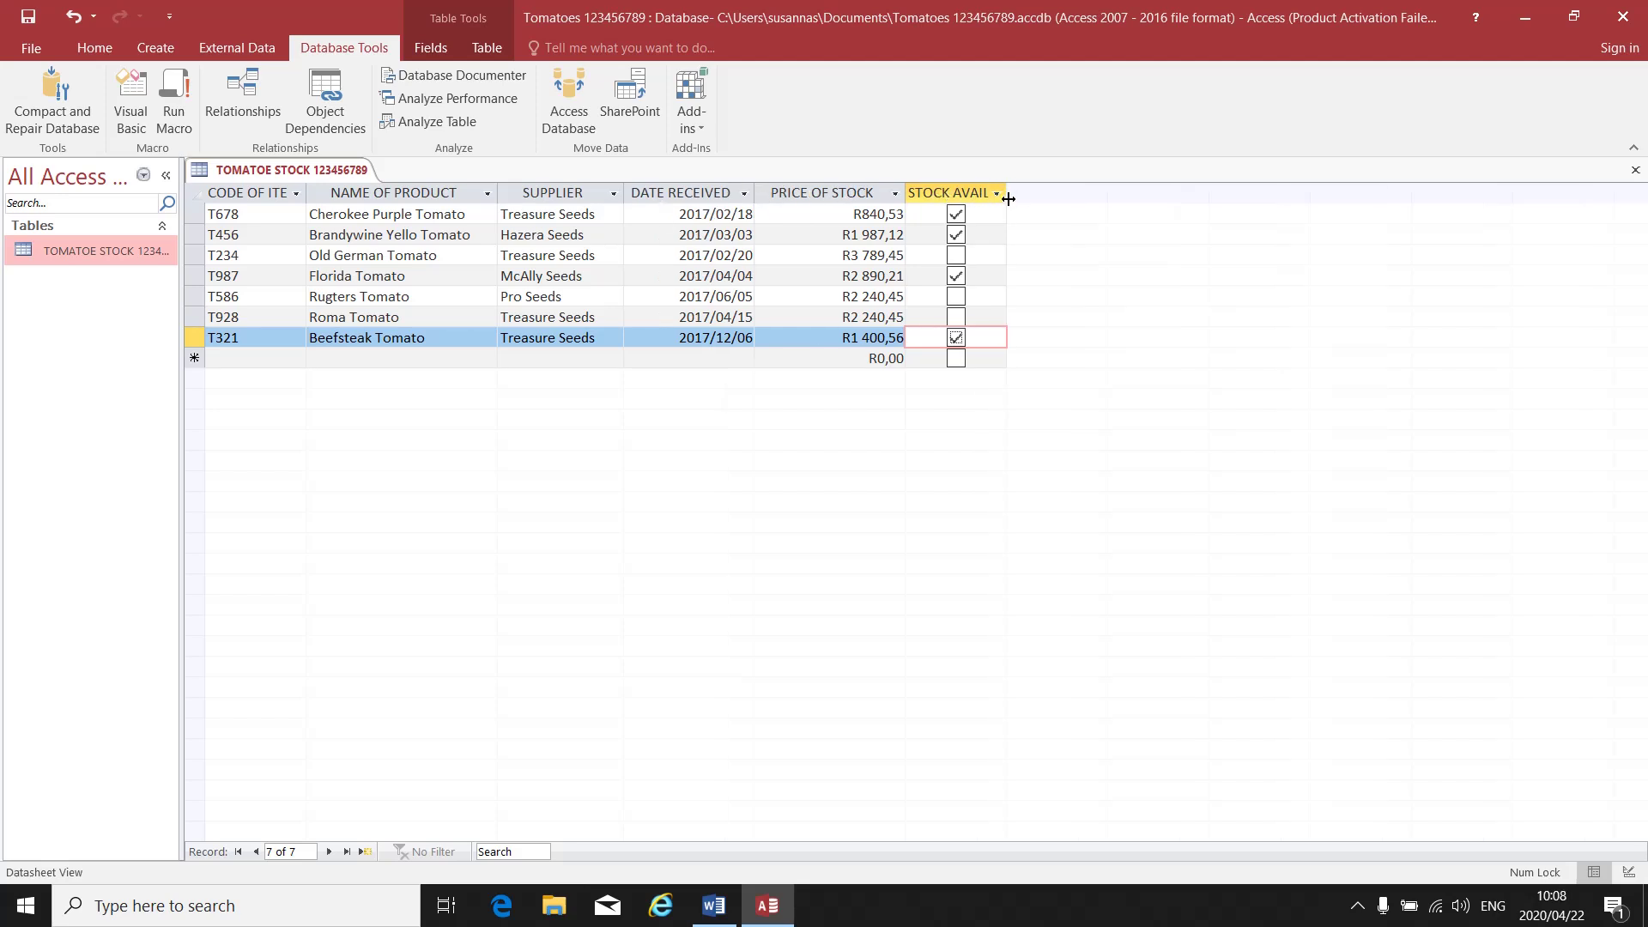
{"action": "left_click_drag", "start_coordinate": [1006, 197], "coordinate": [1052, 199]}
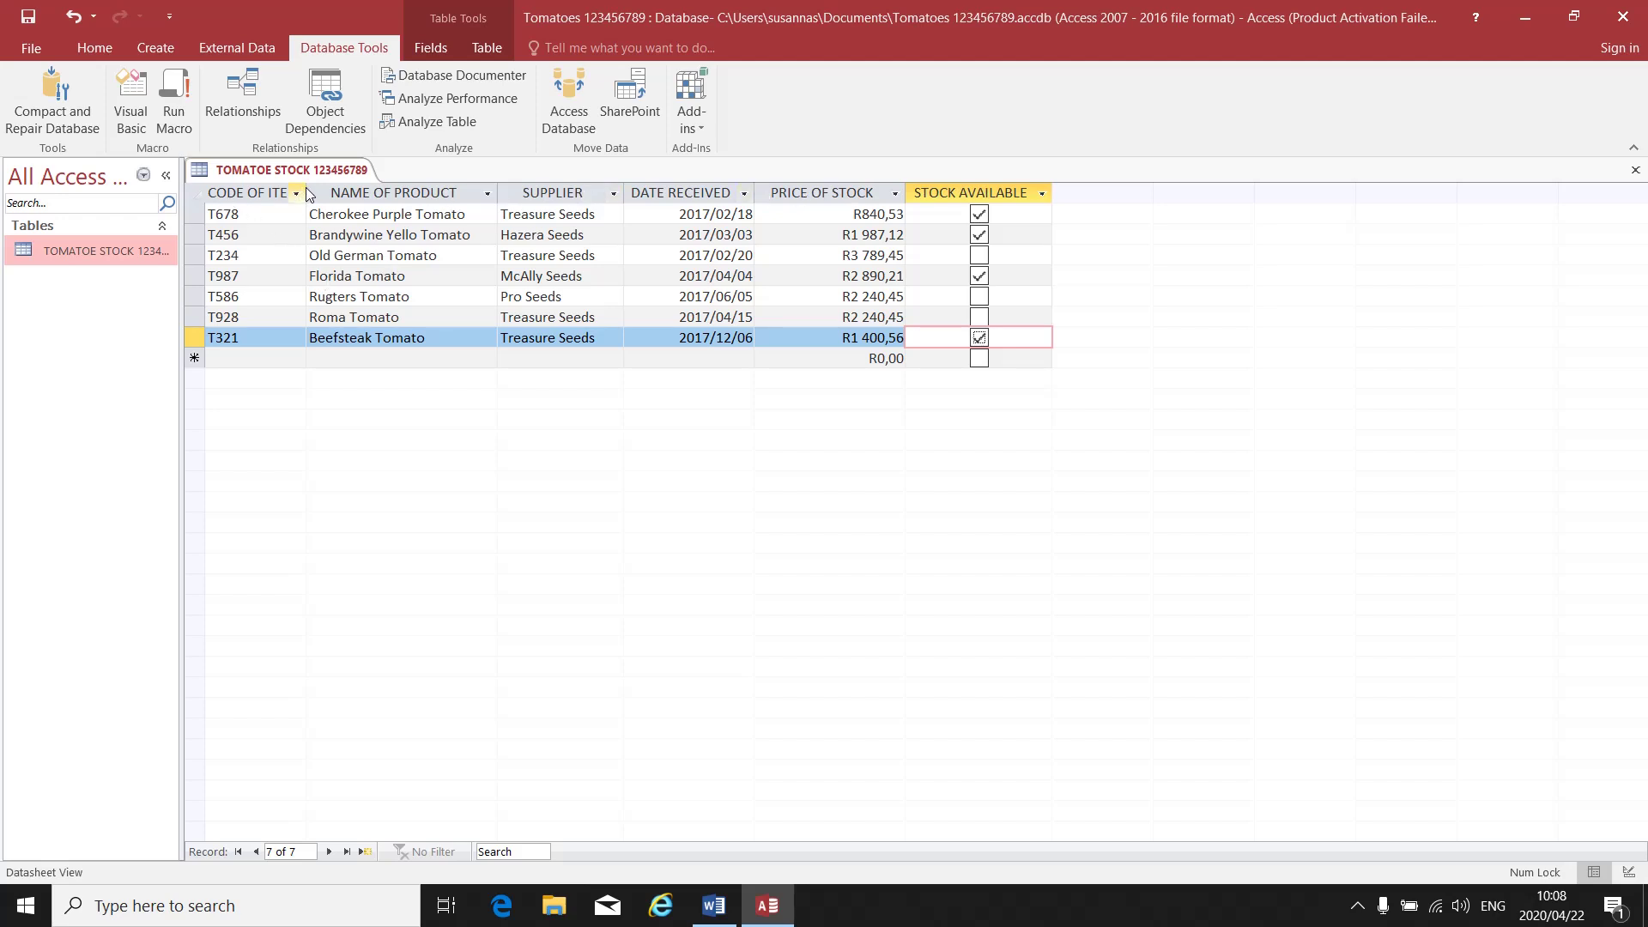
{"action": "left_click_drag", "start_coordinate": [307, 193], "coordinate": [330, 192]}
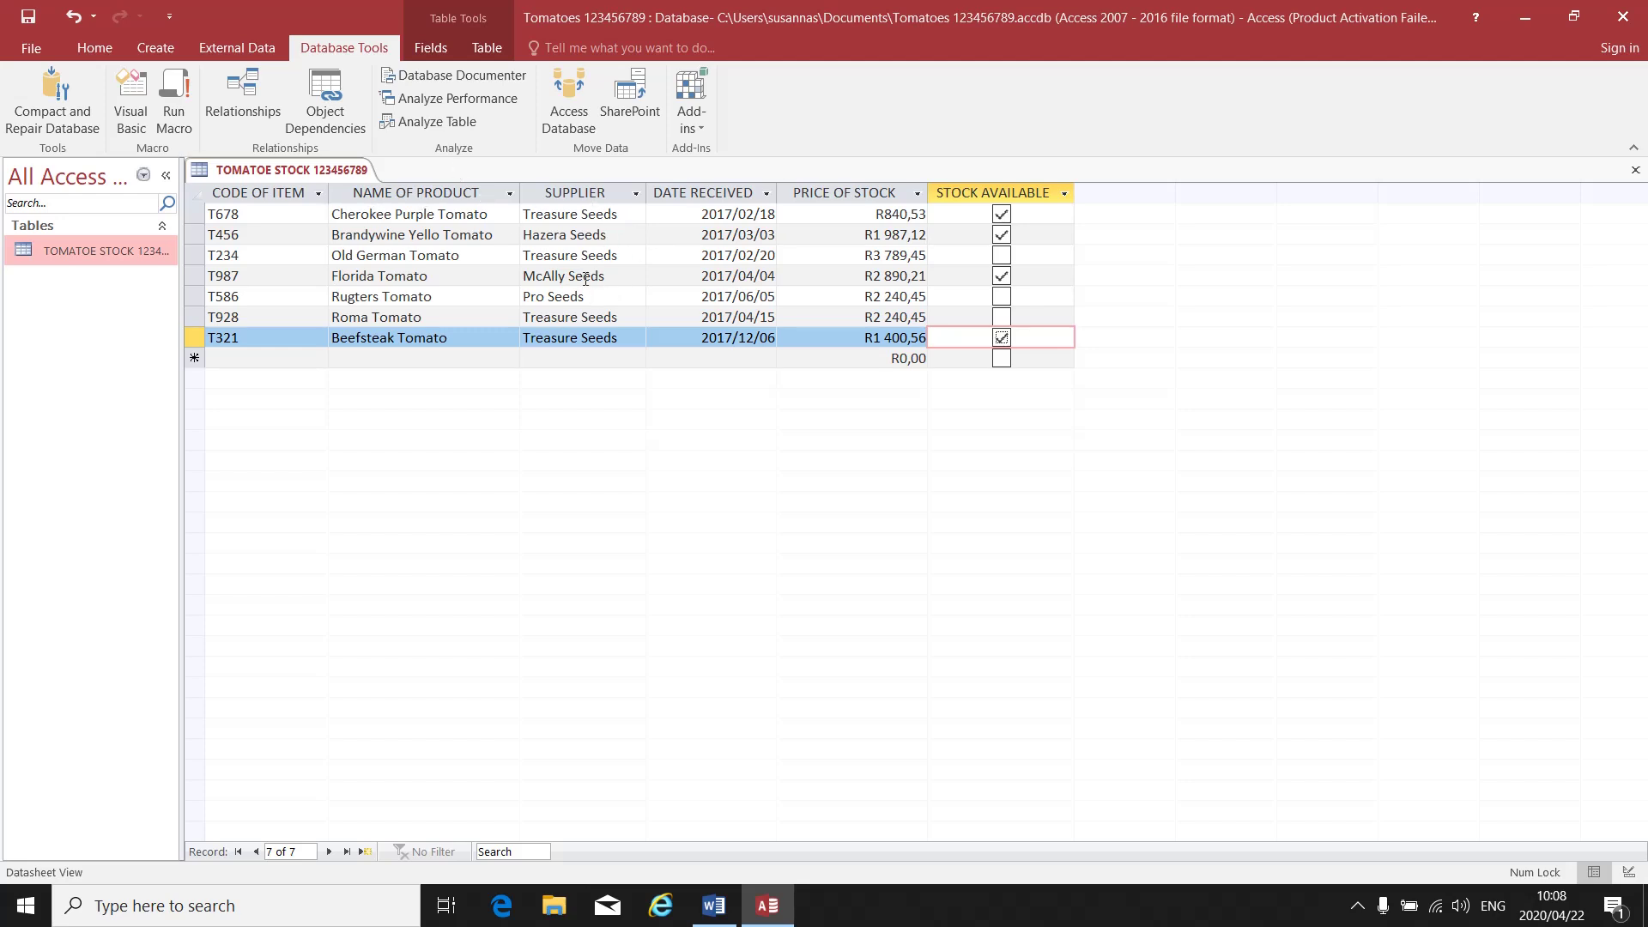
Step: Close the datasheet, saving the layout changes, and reopen TOMATOE STOCK
{"action": "left_click", "coordinate": [1635, 170]}
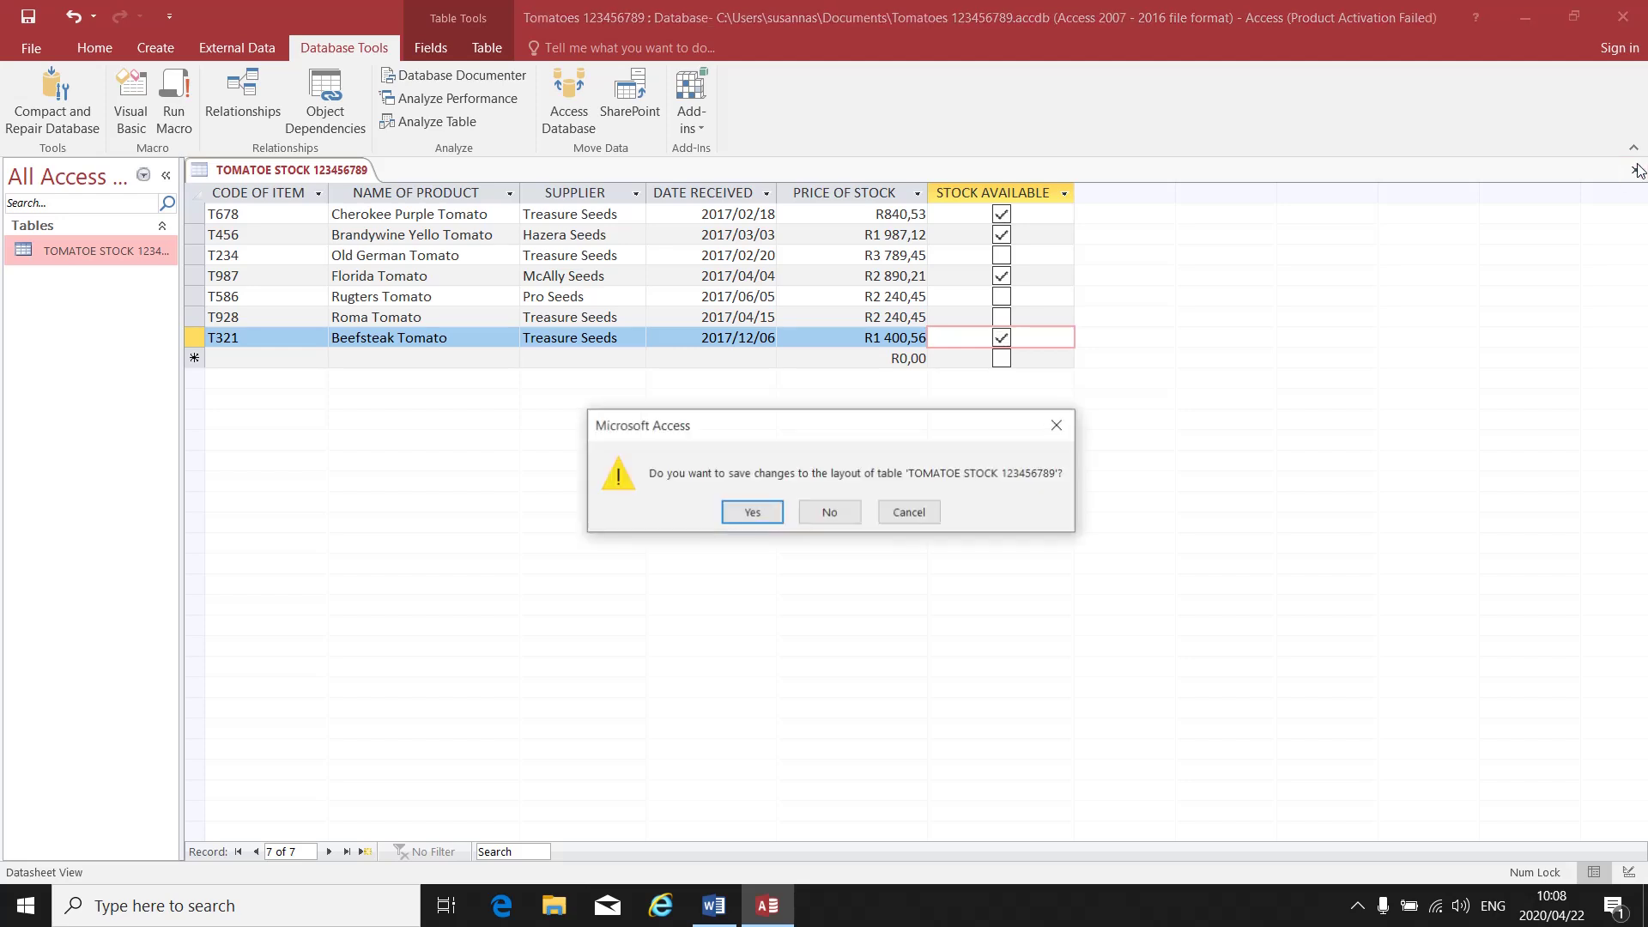
{"action": "left_click", "coordinate": [751, 512]}
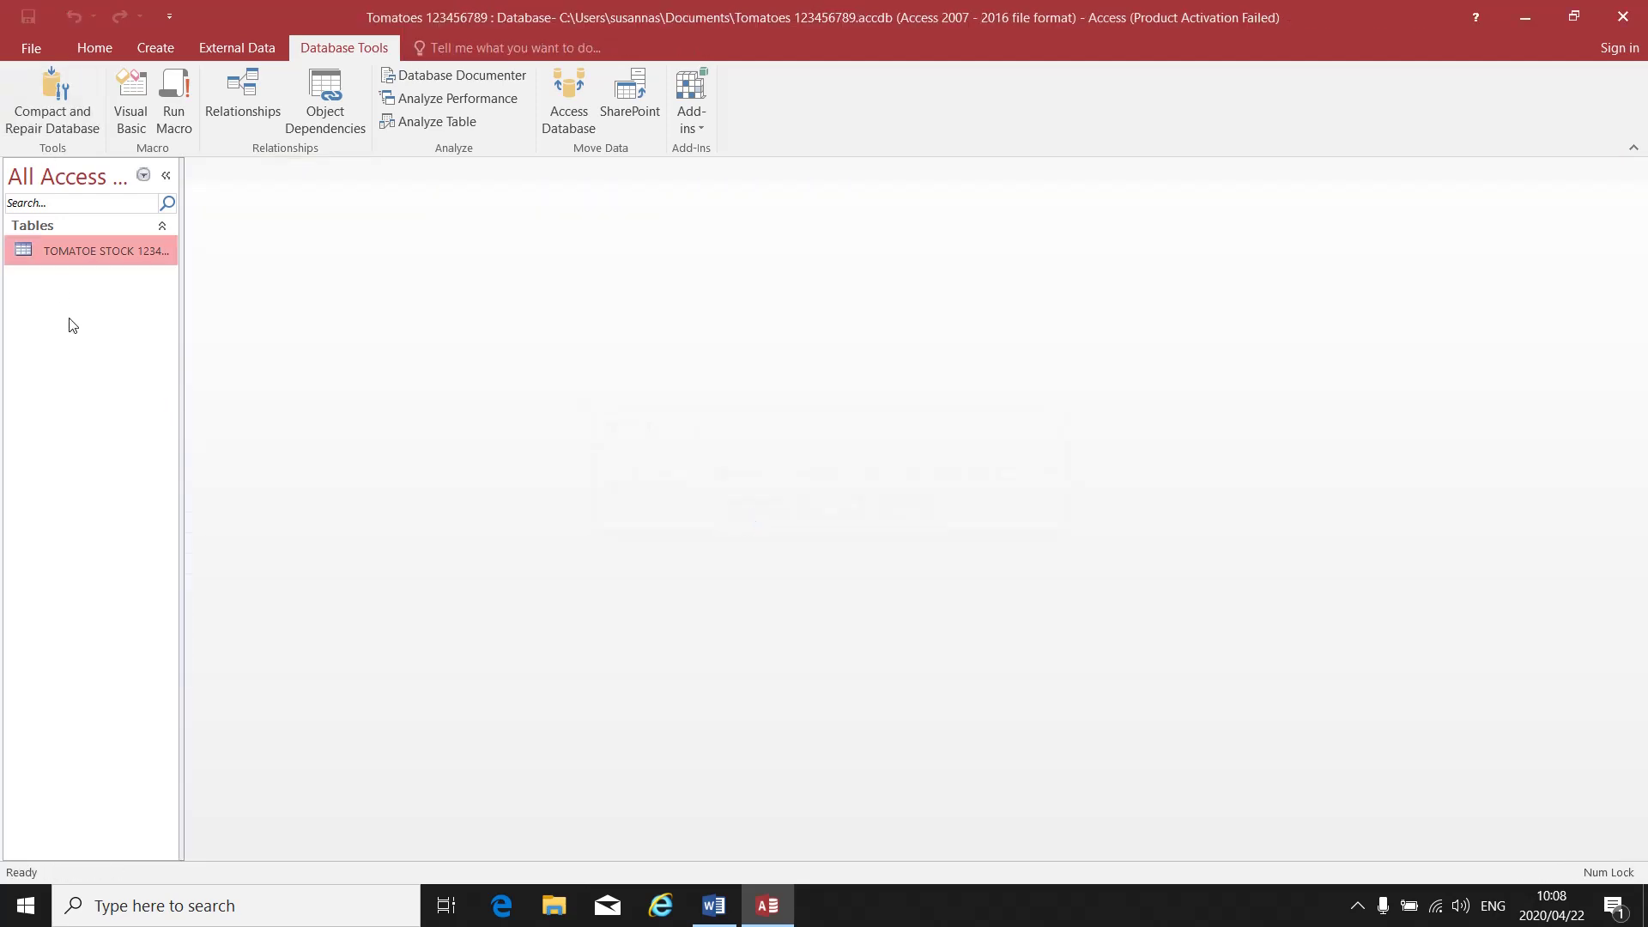
{"action": "double_click", "coordinate": [88, 251]}
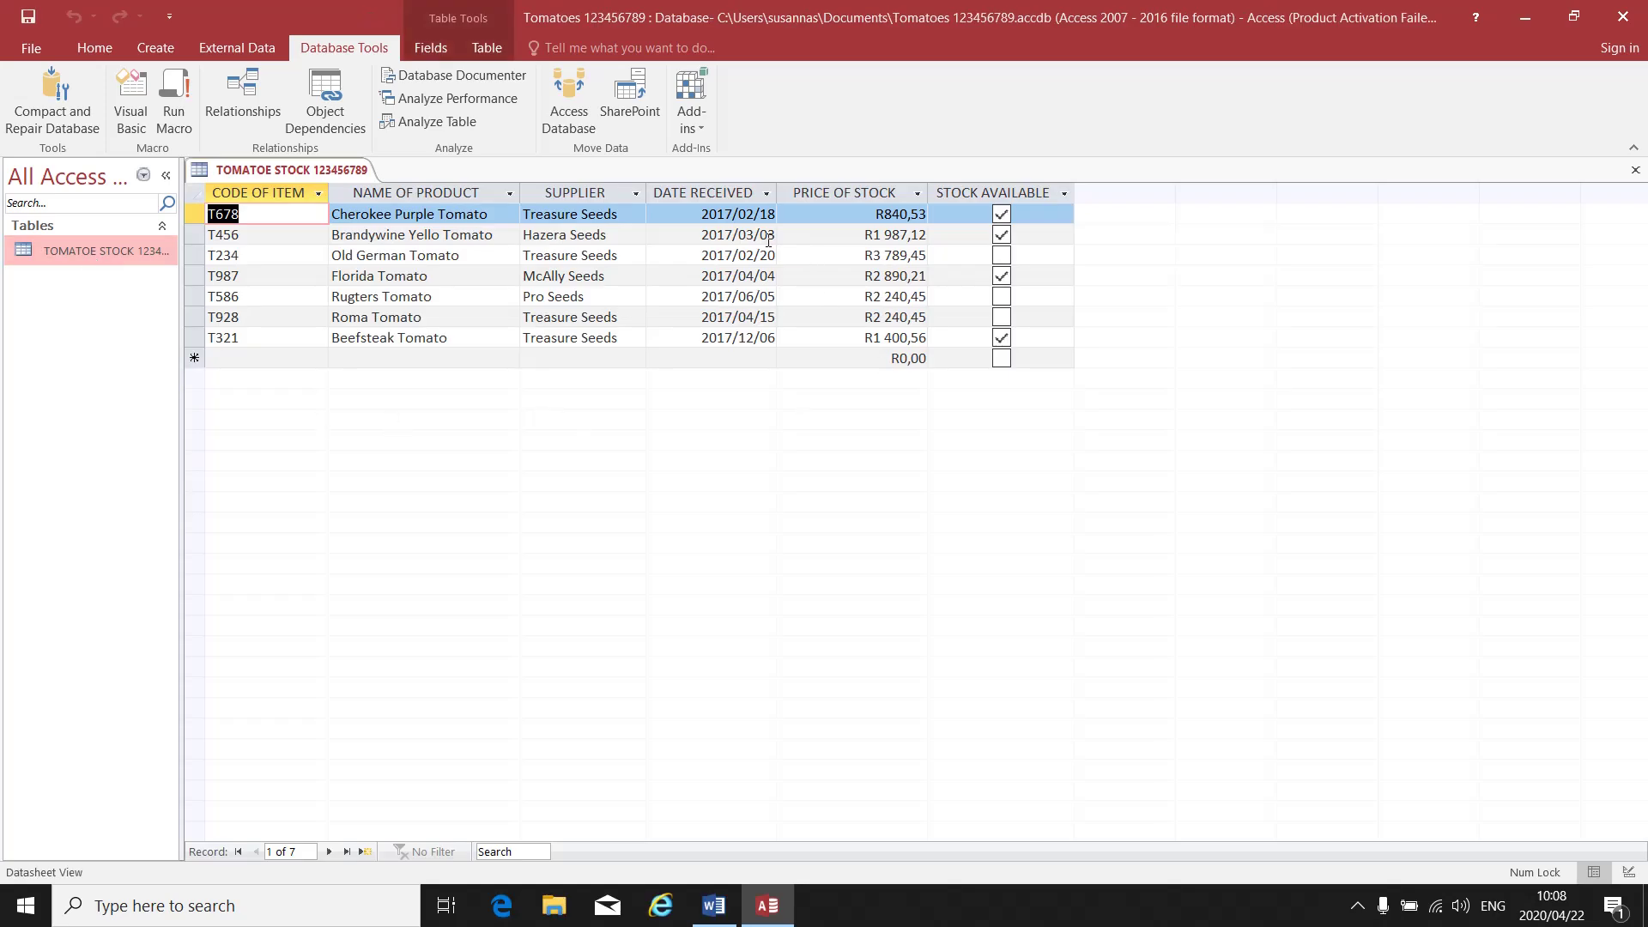
Step: Show TOMATOE STOCK in Print Preview via File > Print and zoom to 100%
{"action": "left_click", "coordinate": [38, 43]}
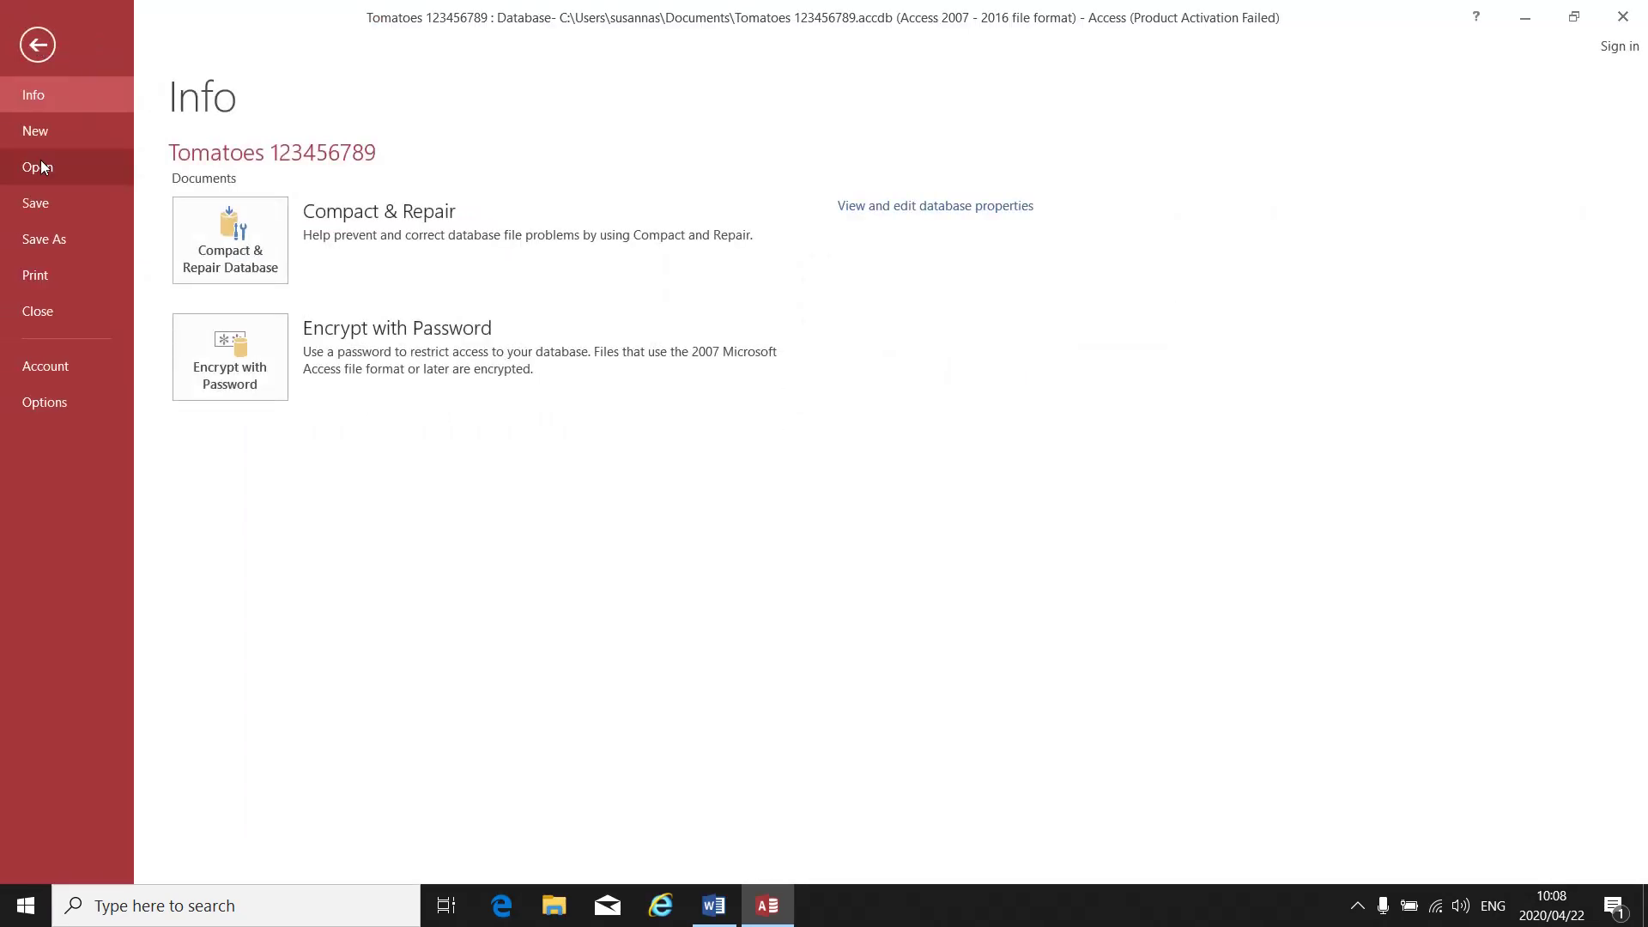
{"action": "left_click", "coordinate": [50, 279]}
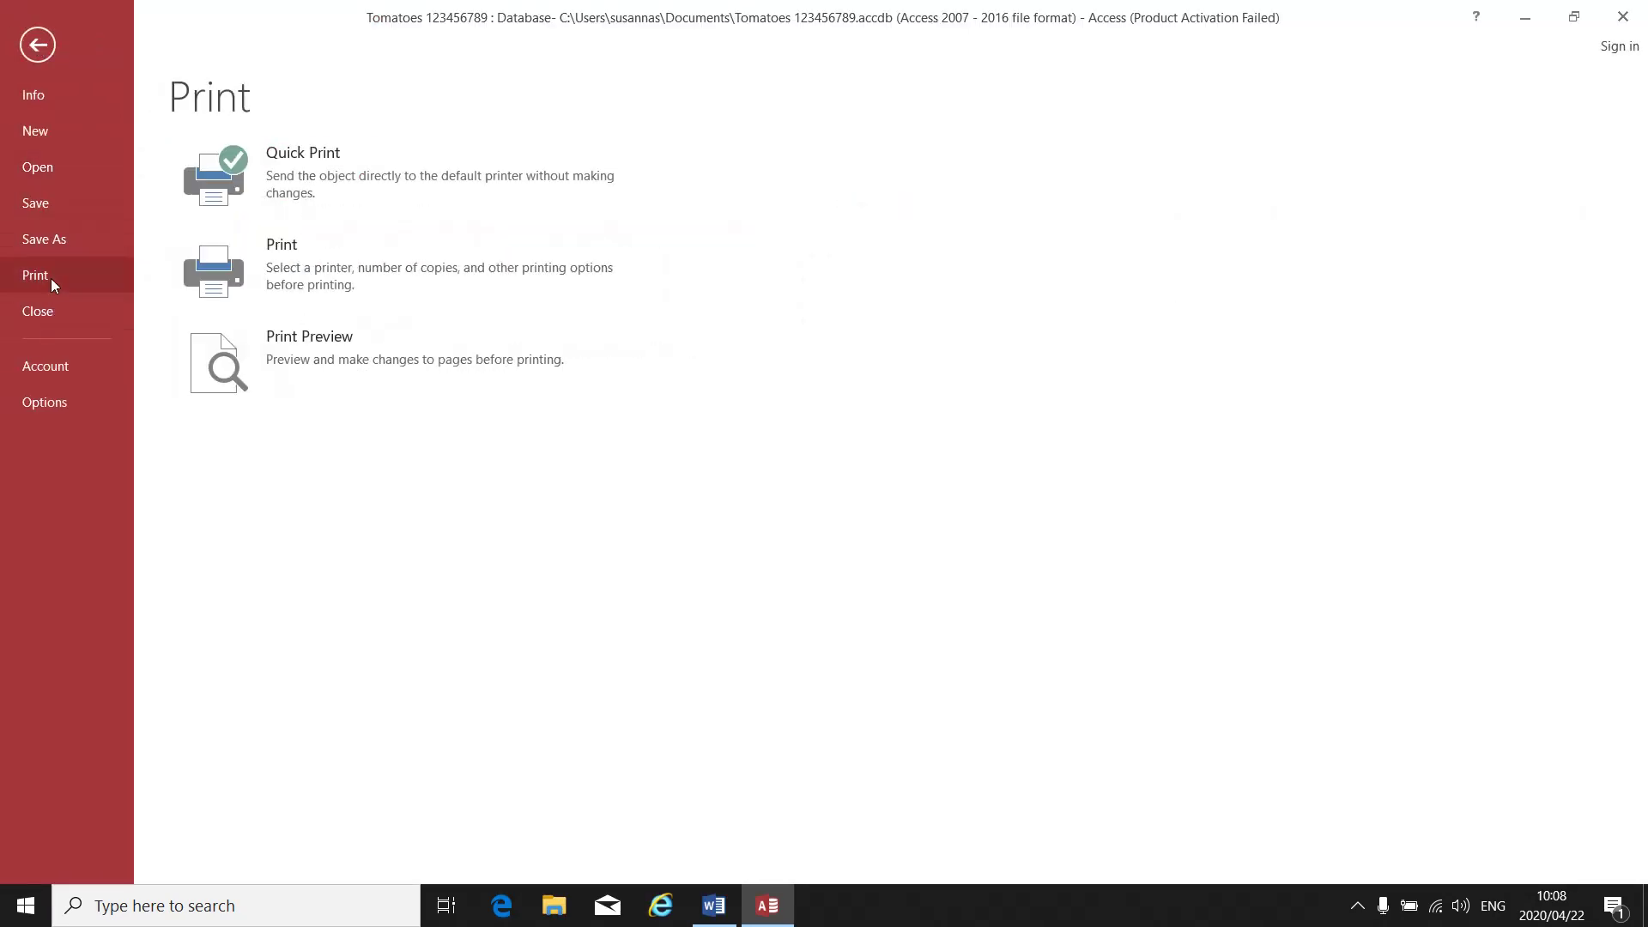
{"action": "left_click", "coordinate": [343, 366]}
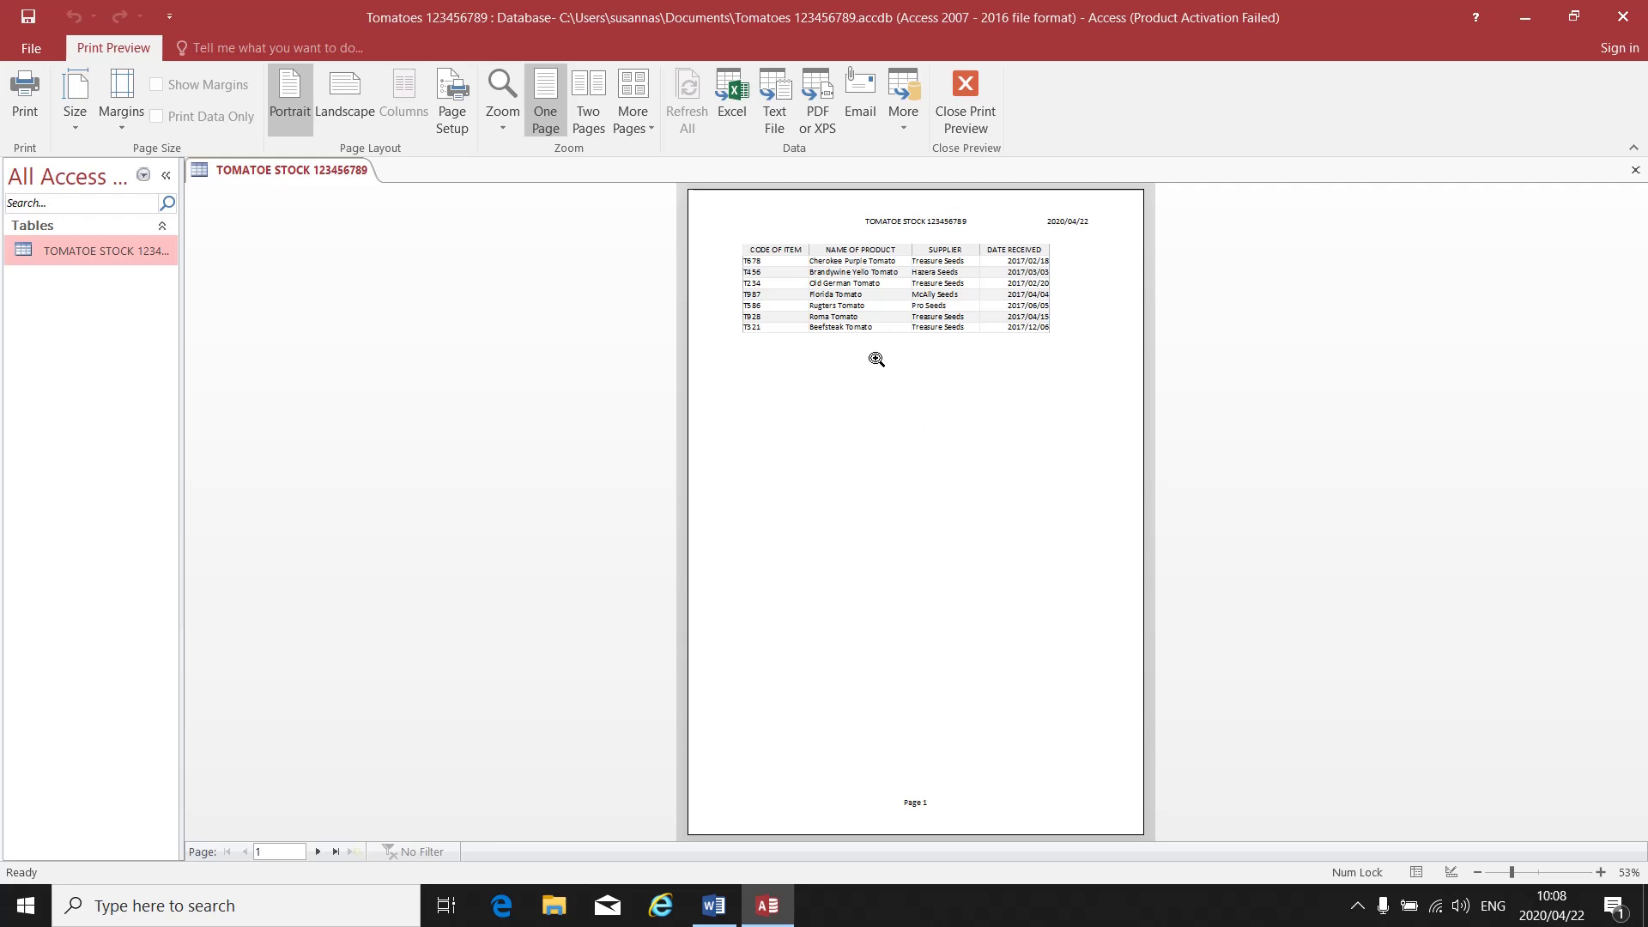
{"action": "left_click", "coordinate": [875, 357]}
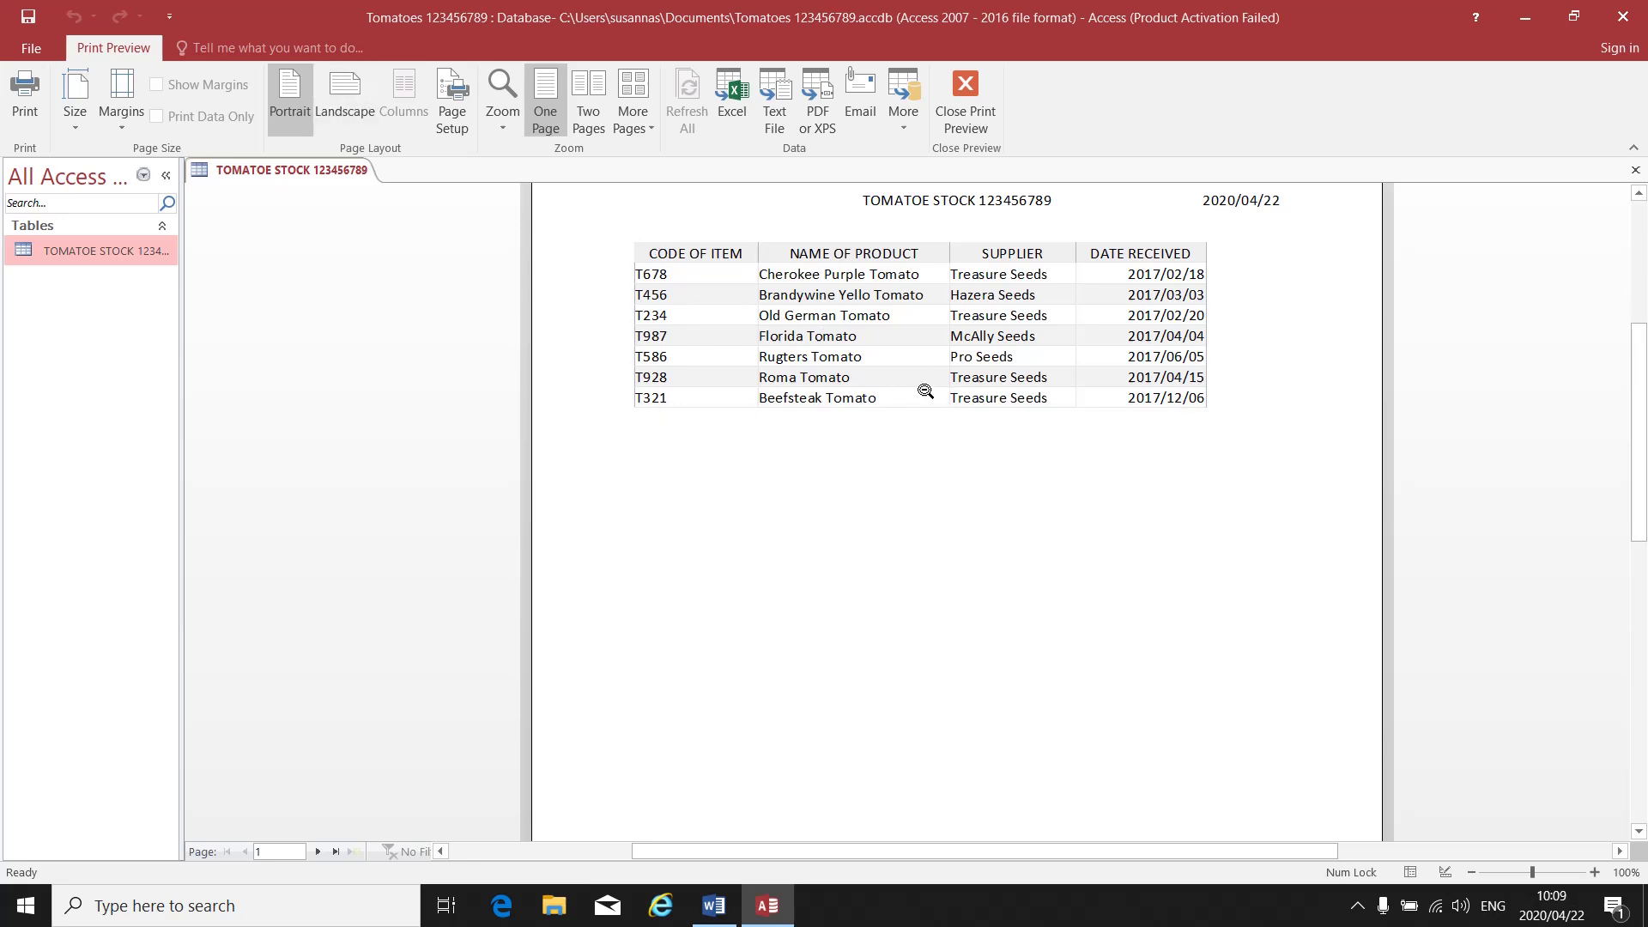
Step: Switch the print preview to Landscape so all six columns fit on the page
{"action": "left_click", "coordinate": [337, 114]}
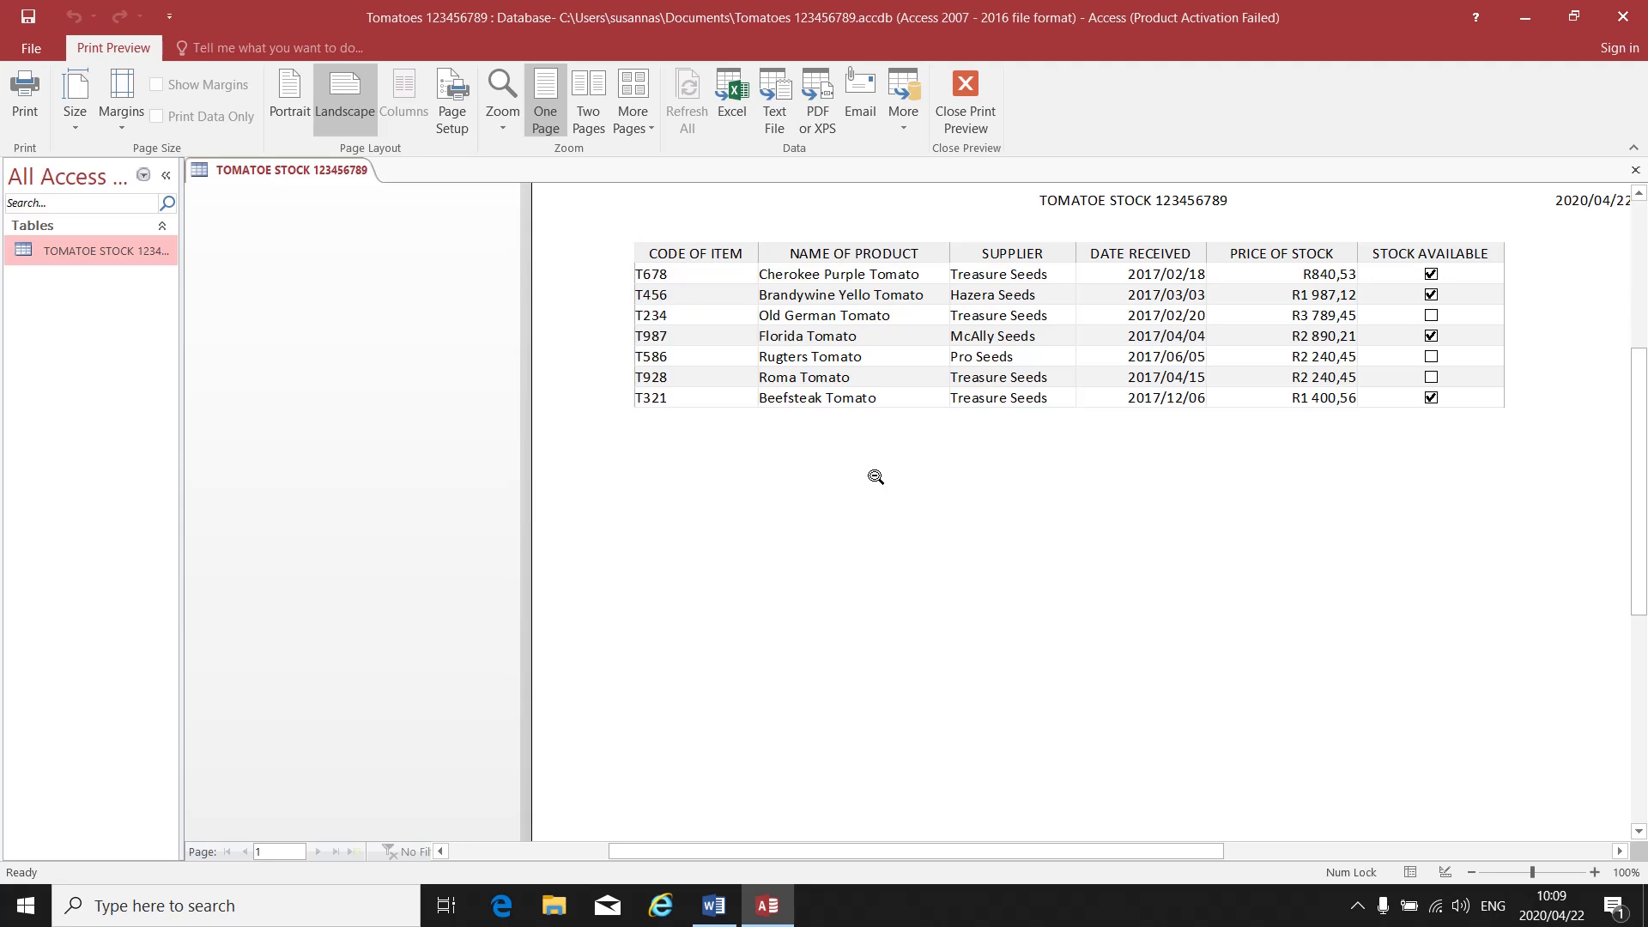
{"action": "left_click_drag", "start_coordinate": [927, 857], "coordinate": [997, 856]}
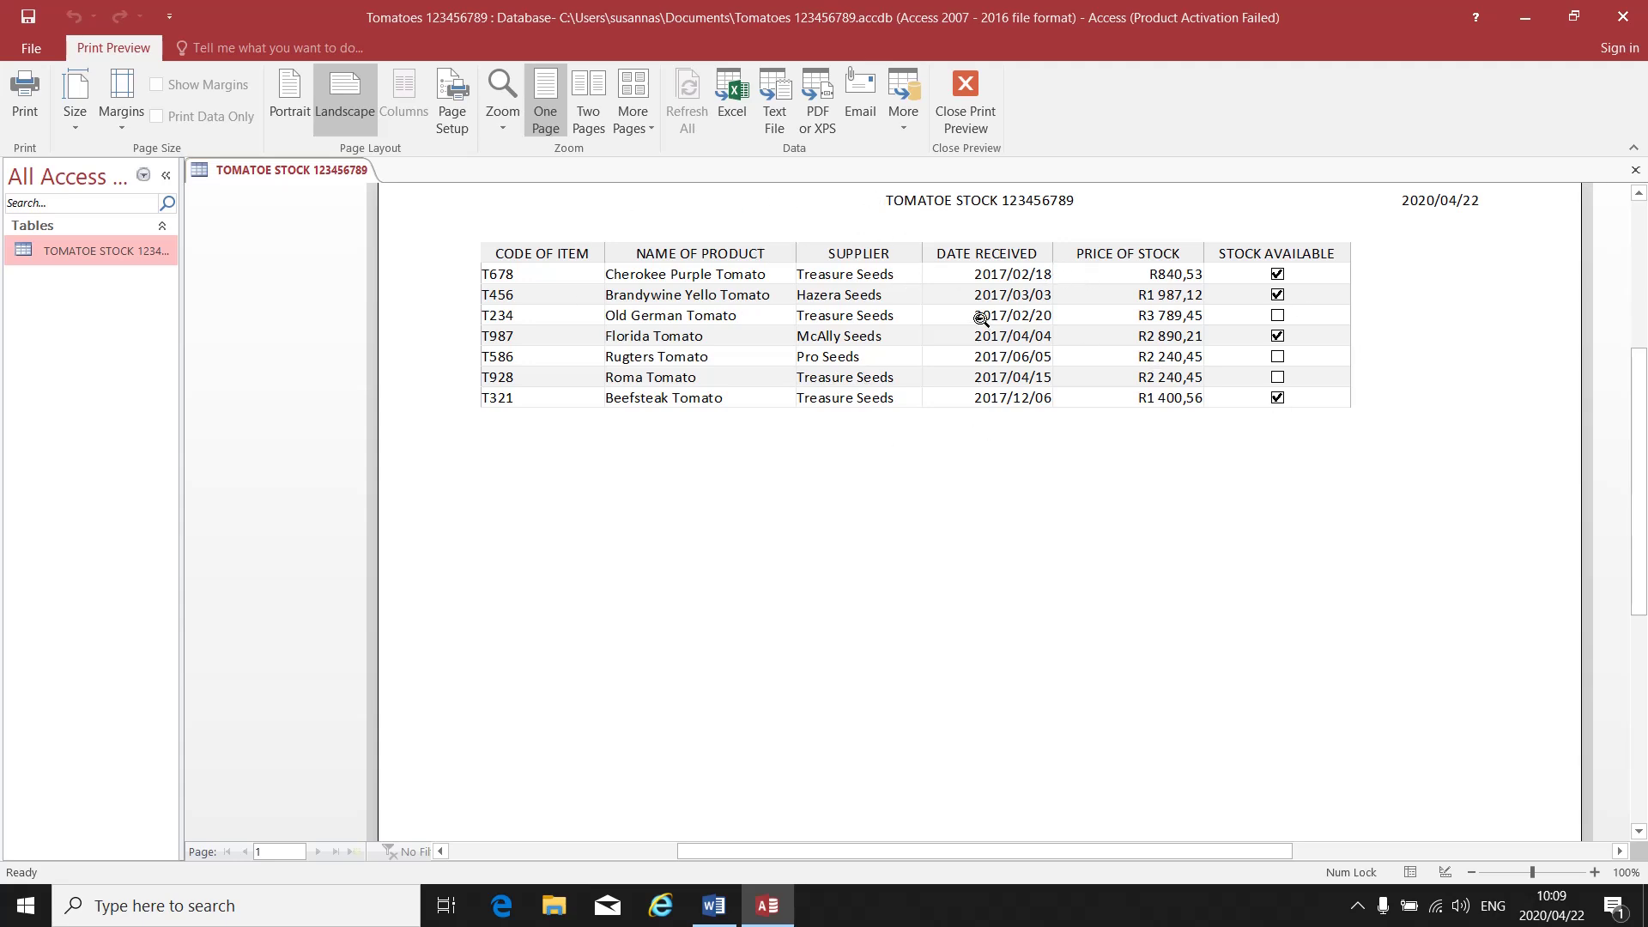
Step: Reopen Print Preview and send the landscape printout to Microsoft Print to PDF
{"action": "left_click", "coordinate": [963, 116]}
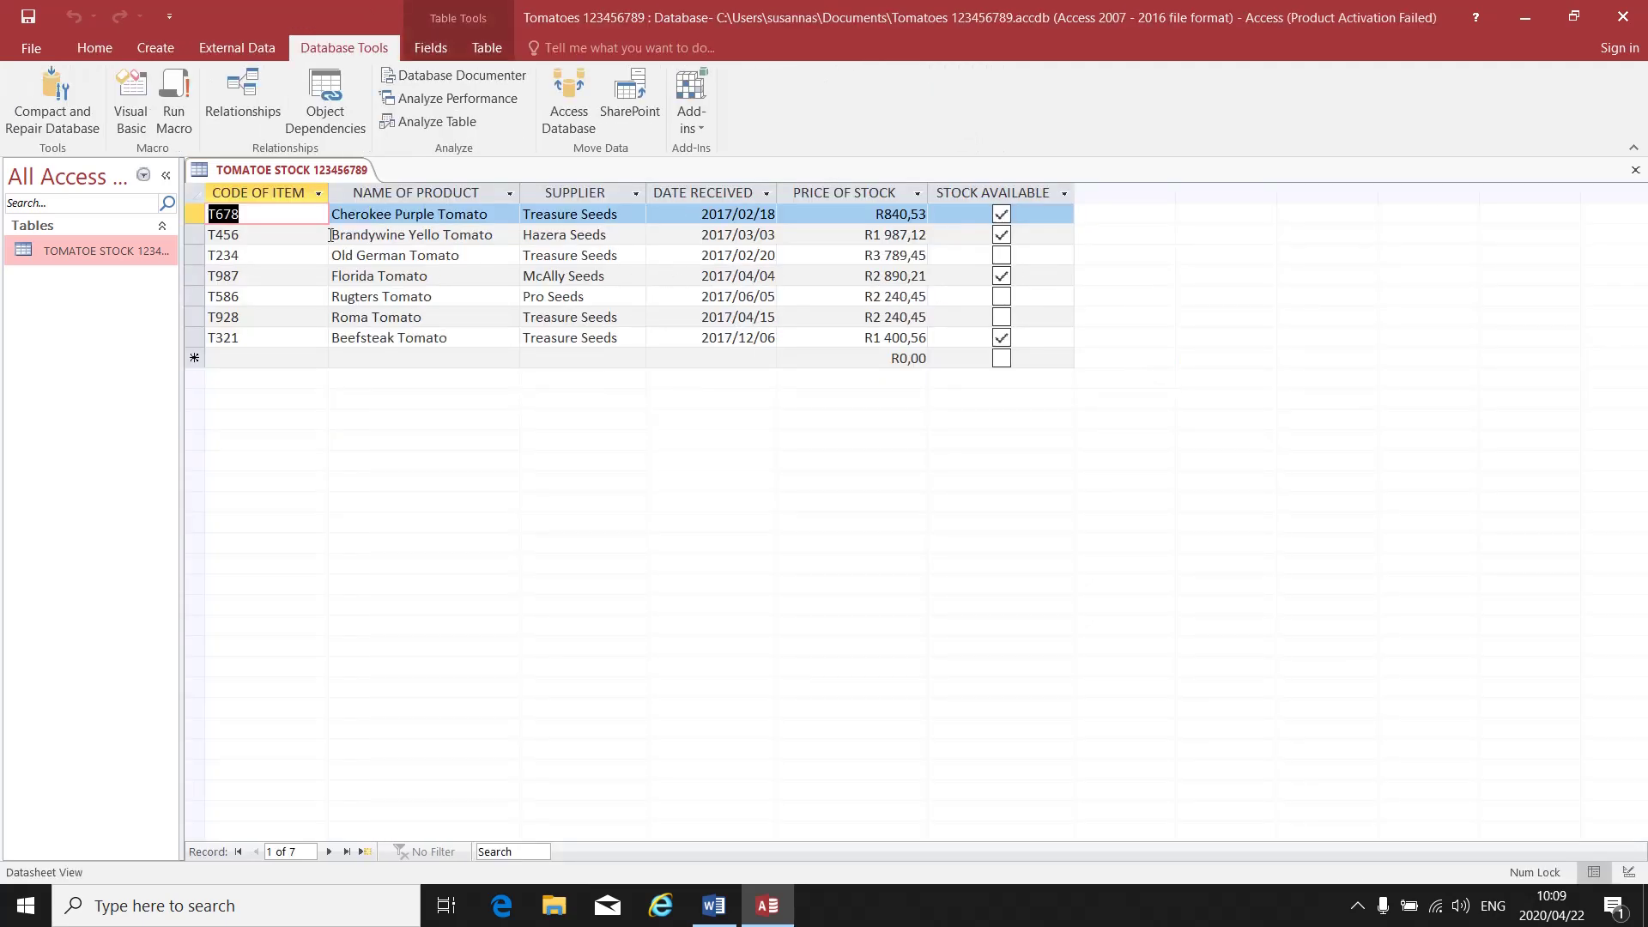
{"action": "left_click", "coordinate": [11, 47]}
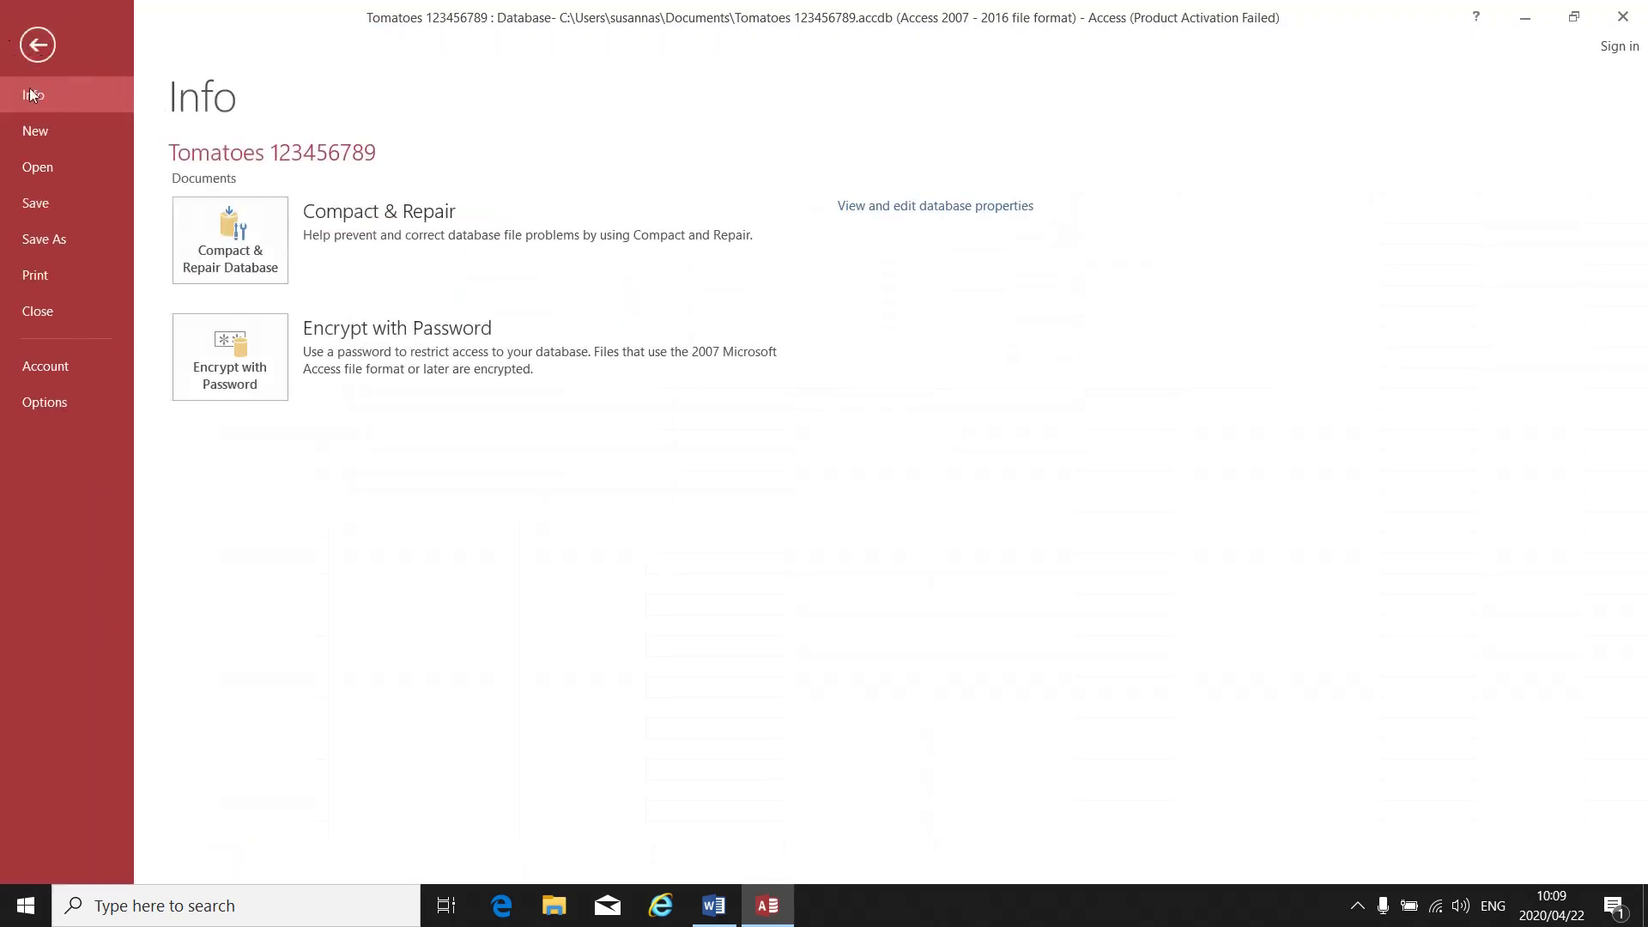
{"action": "left_click", "coordinate": [75, 270]}
{"action": "left_click", "coordinate": [325, 348]}
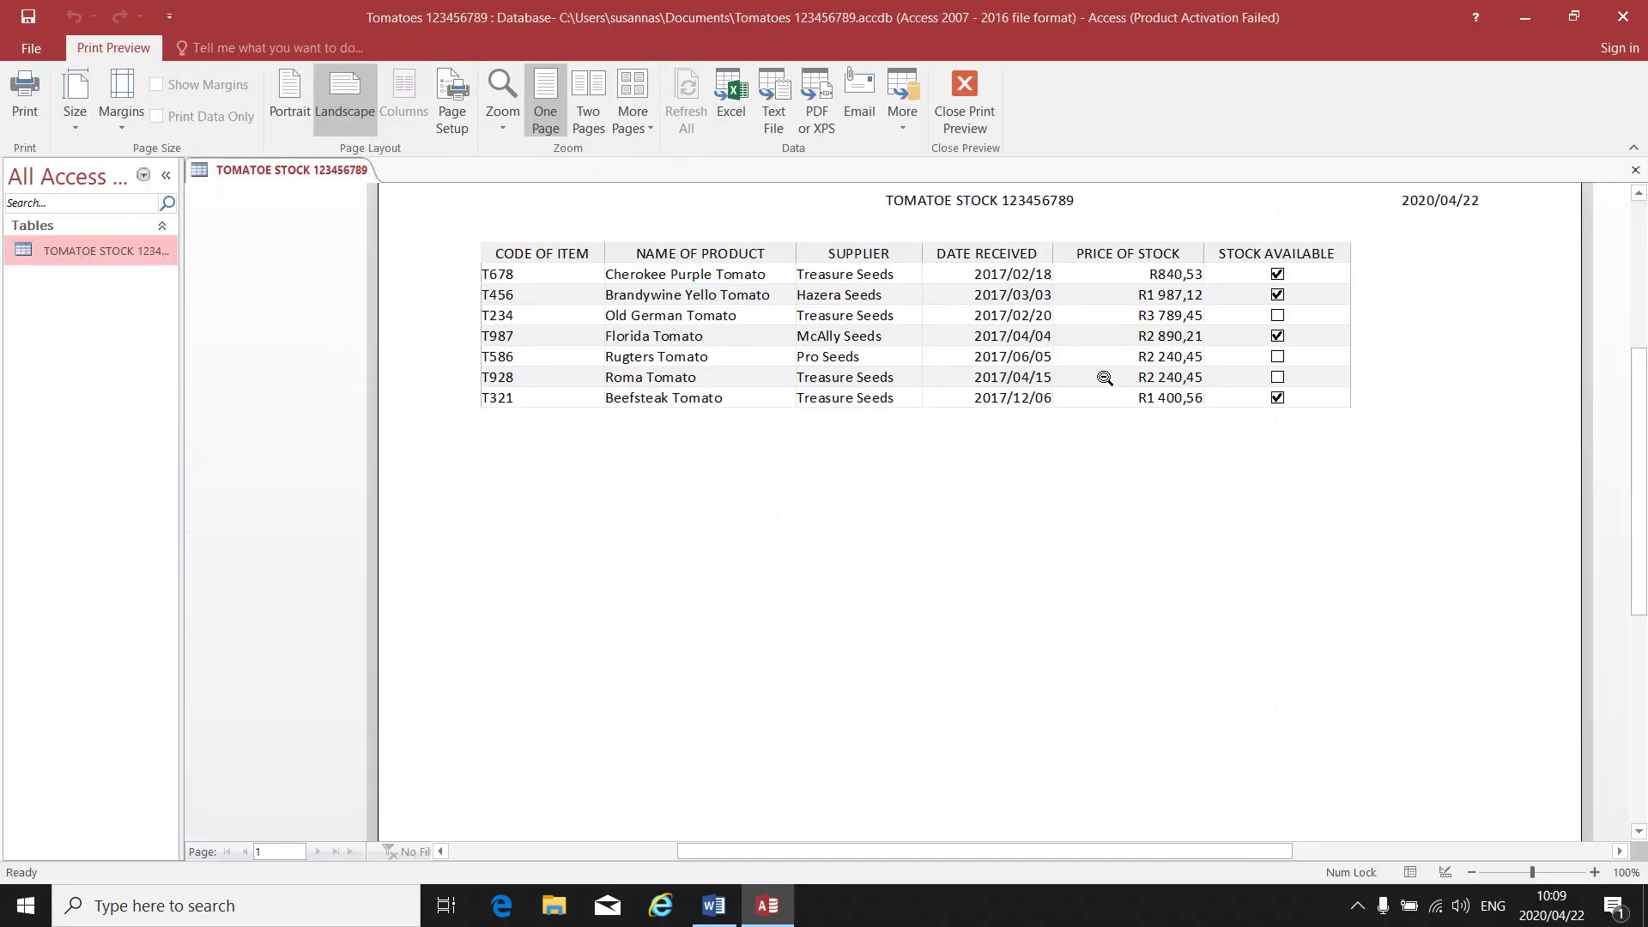
{"action": "left_click", "coordinate": [29, 115]}
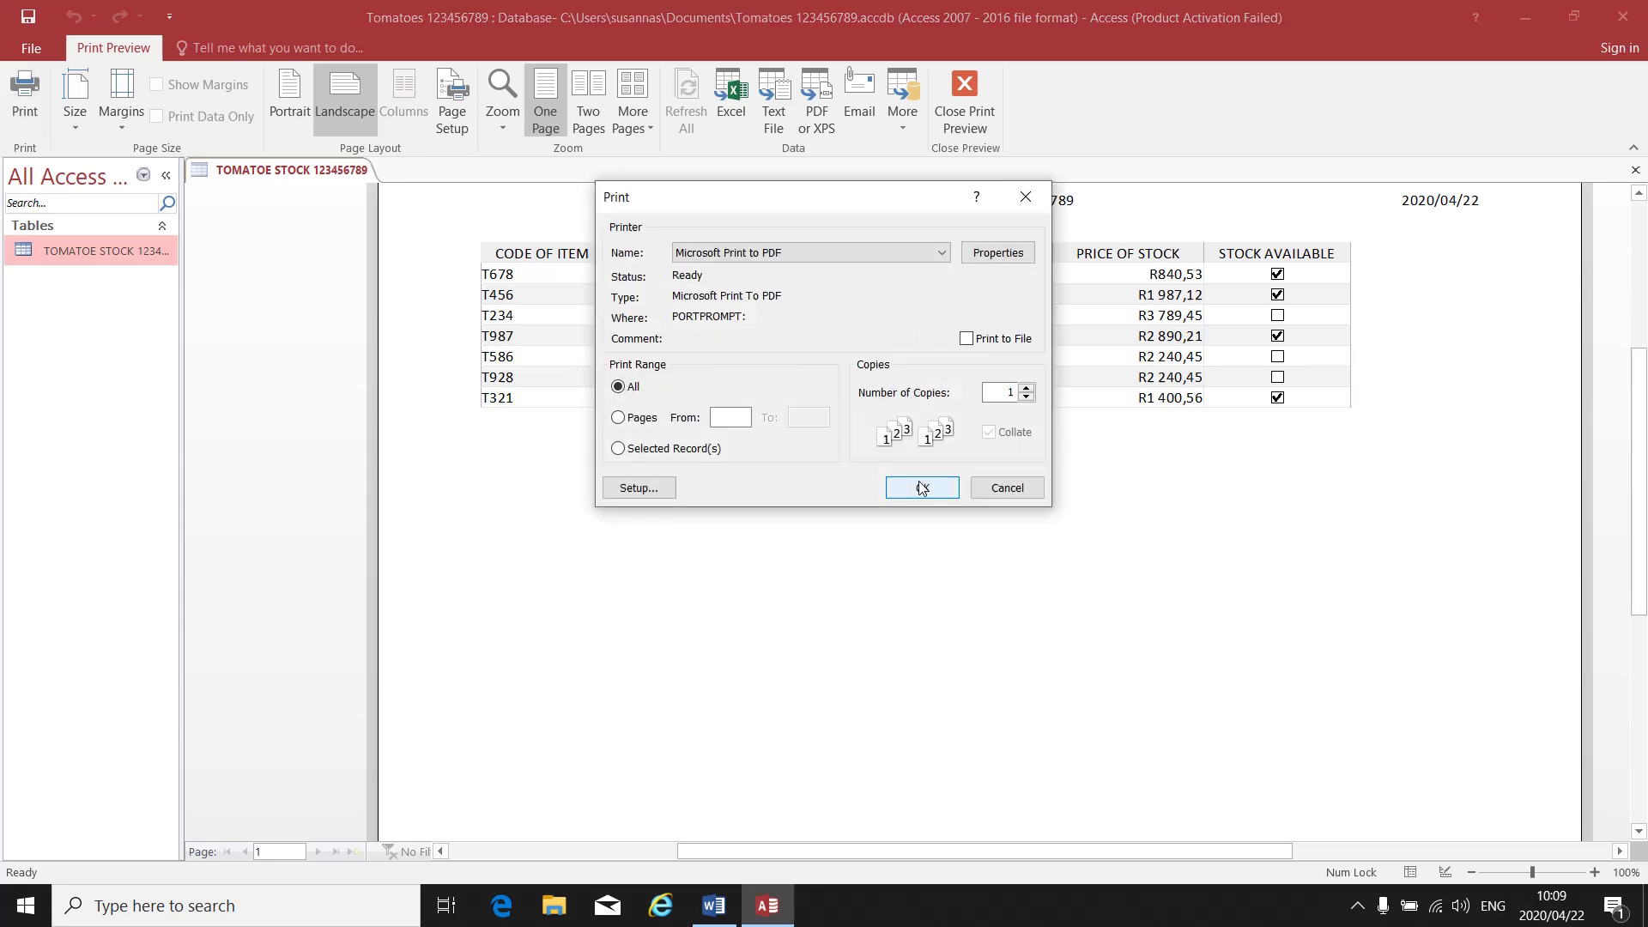
{"action": "left_click", "coordinate": [1004, 487]}
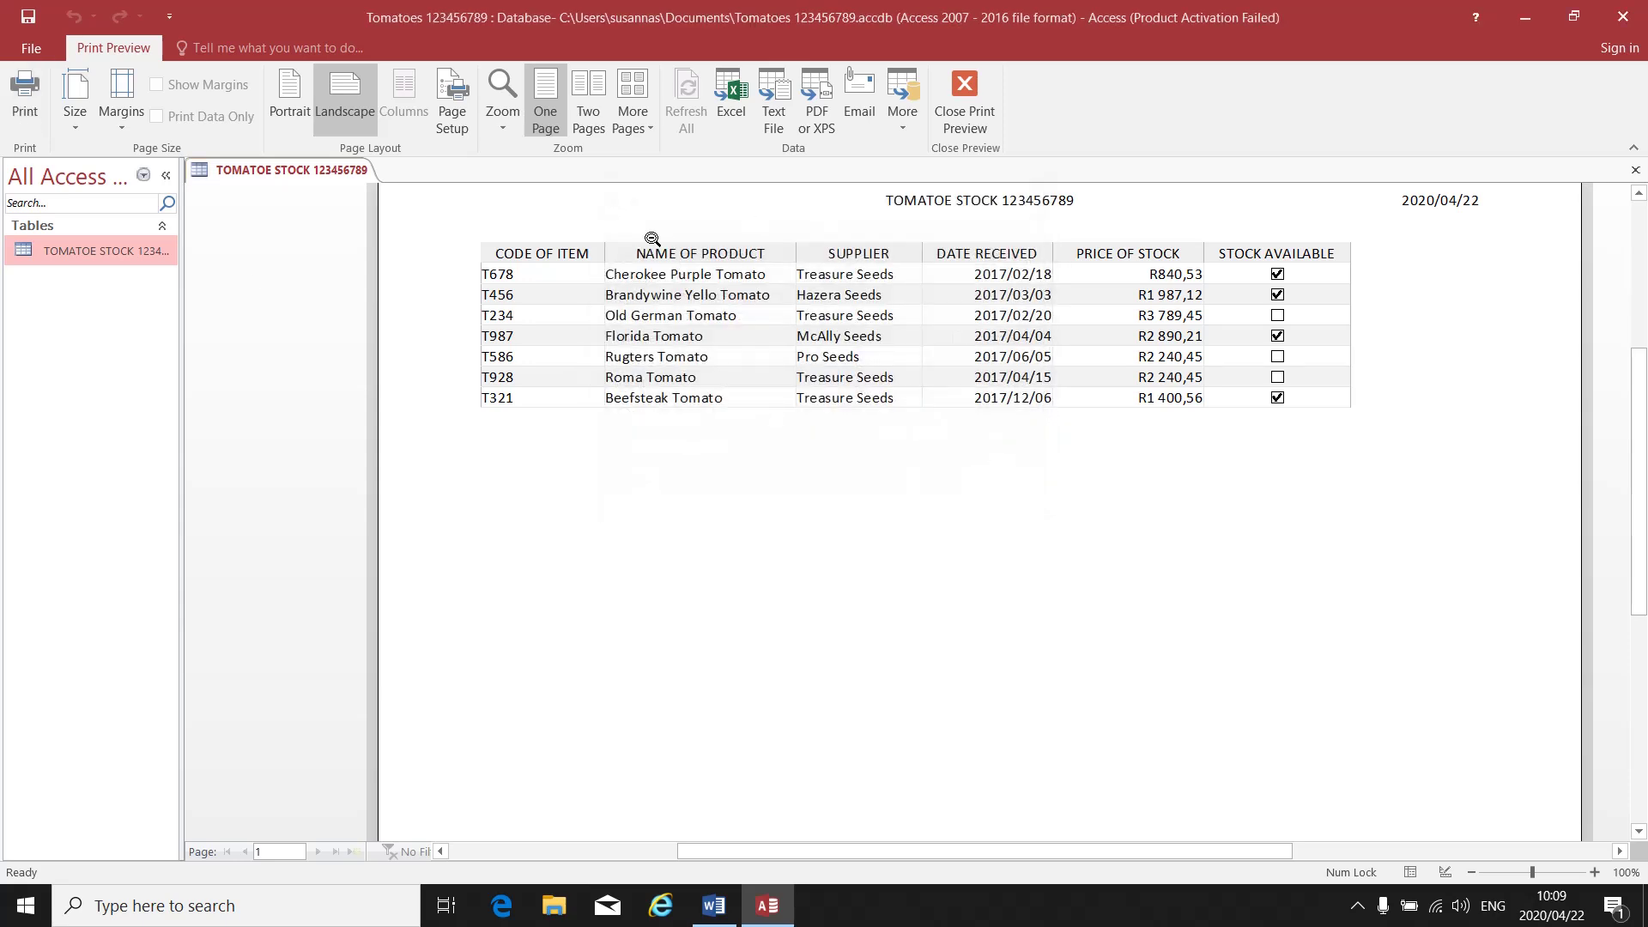
Step: Close Print Preview and the TOMATOE STOCK table
{"action": "left_click", "coordinate": [970, 113]}
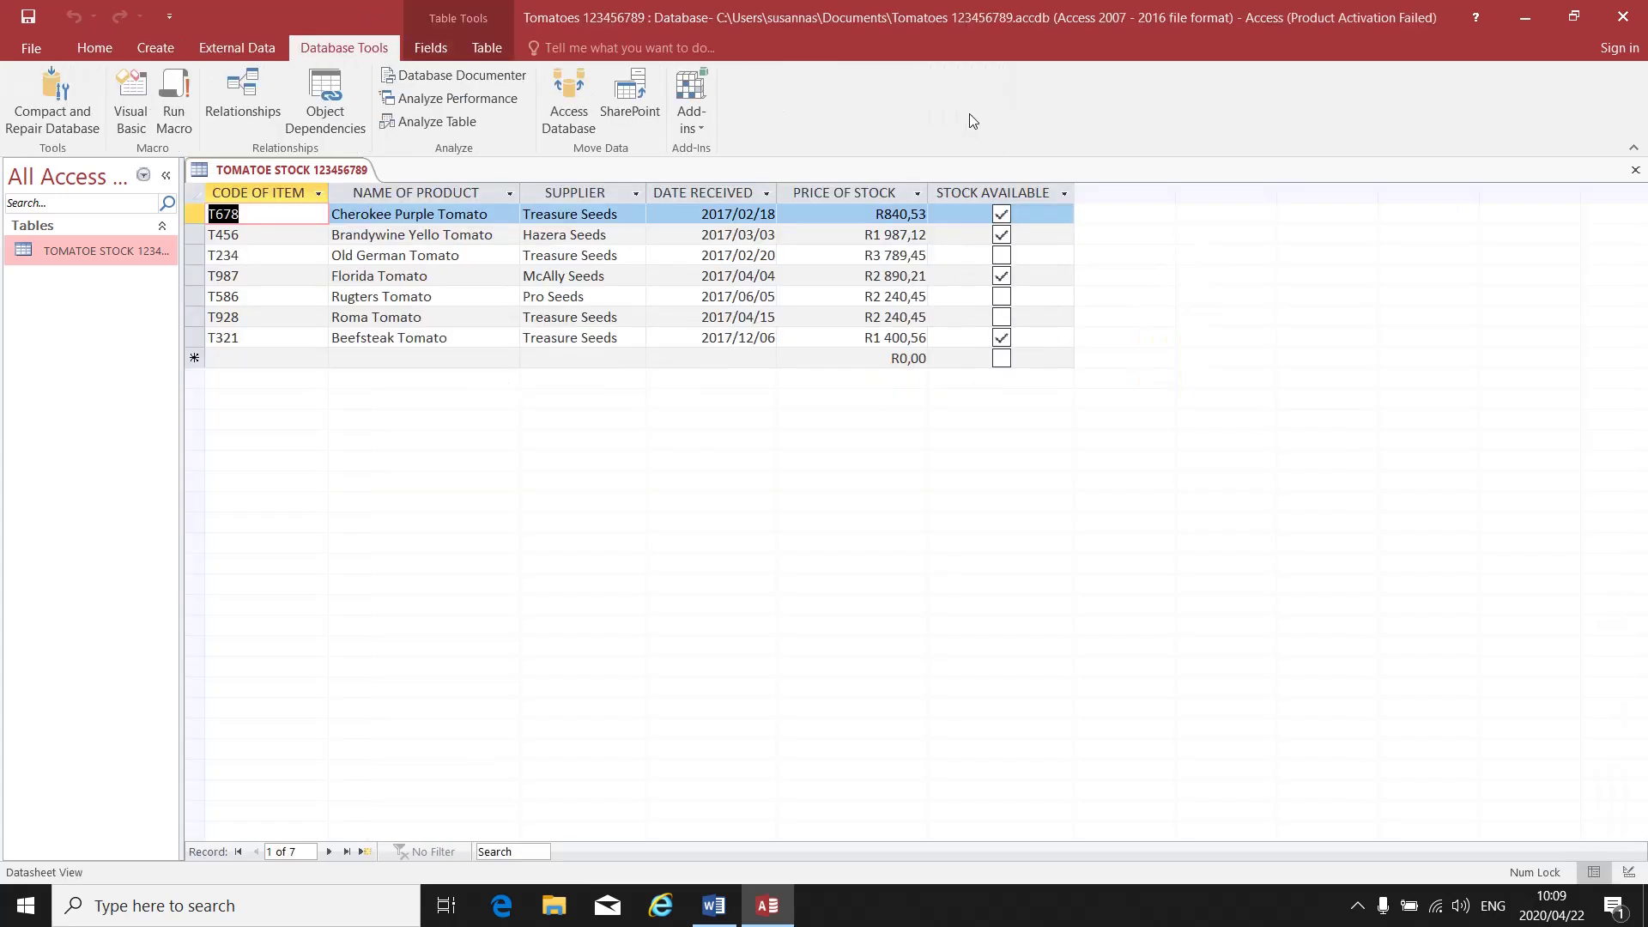
{"action": "left_click", "coordinate": [1635, 169]}
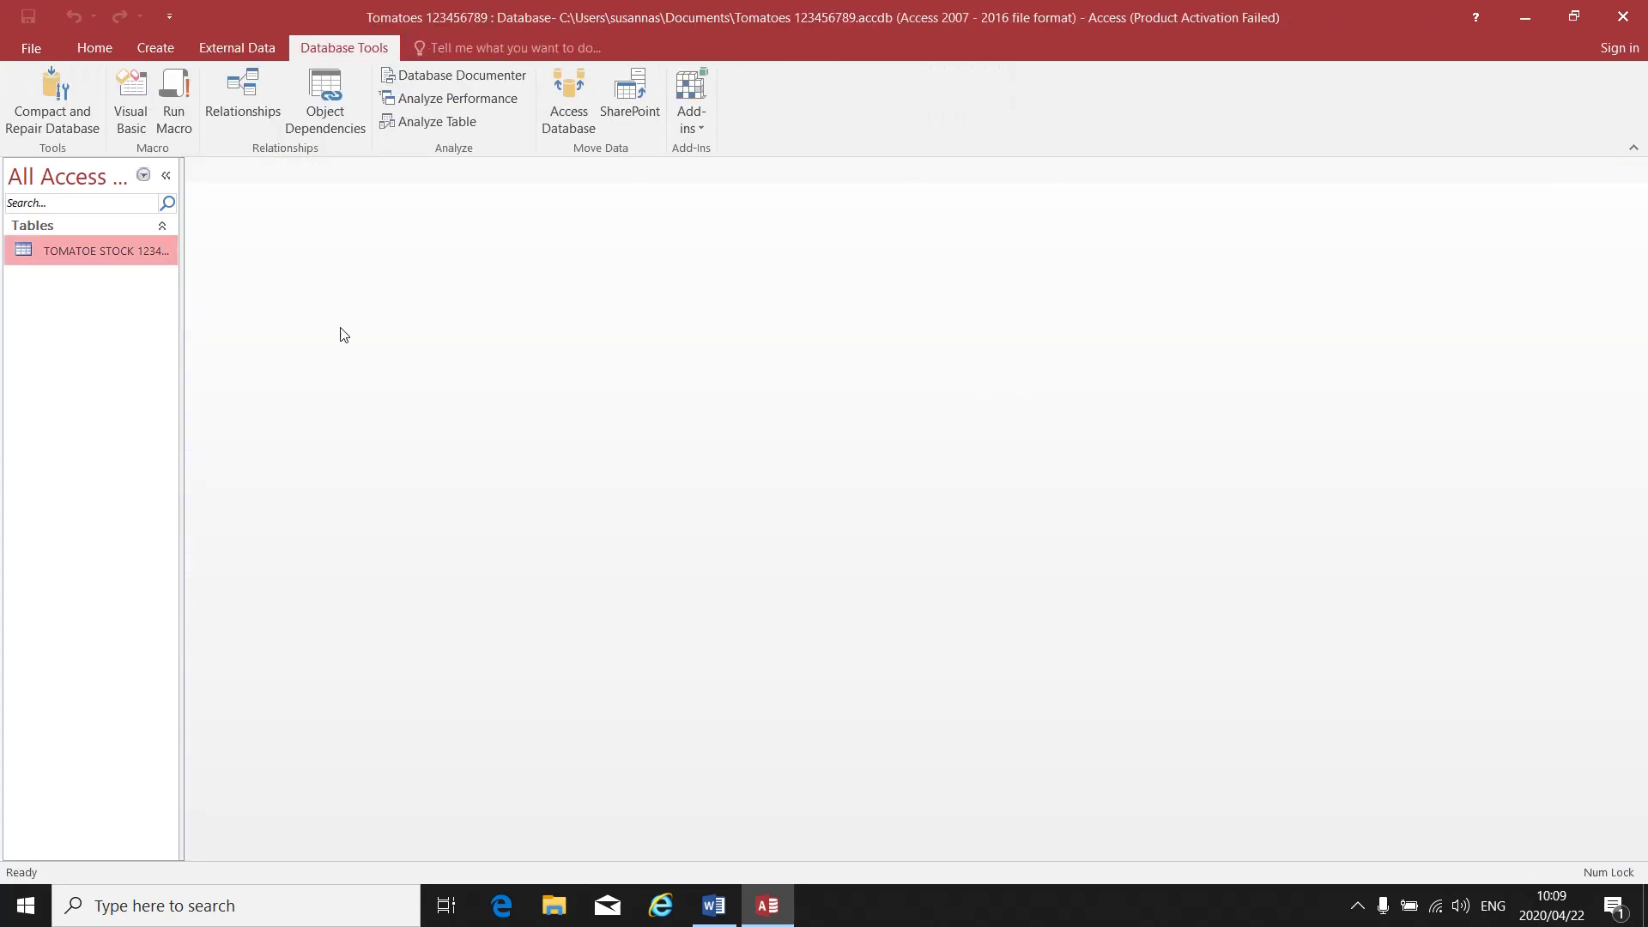
{"action": "double_click", "coordinate": [75, 251]}
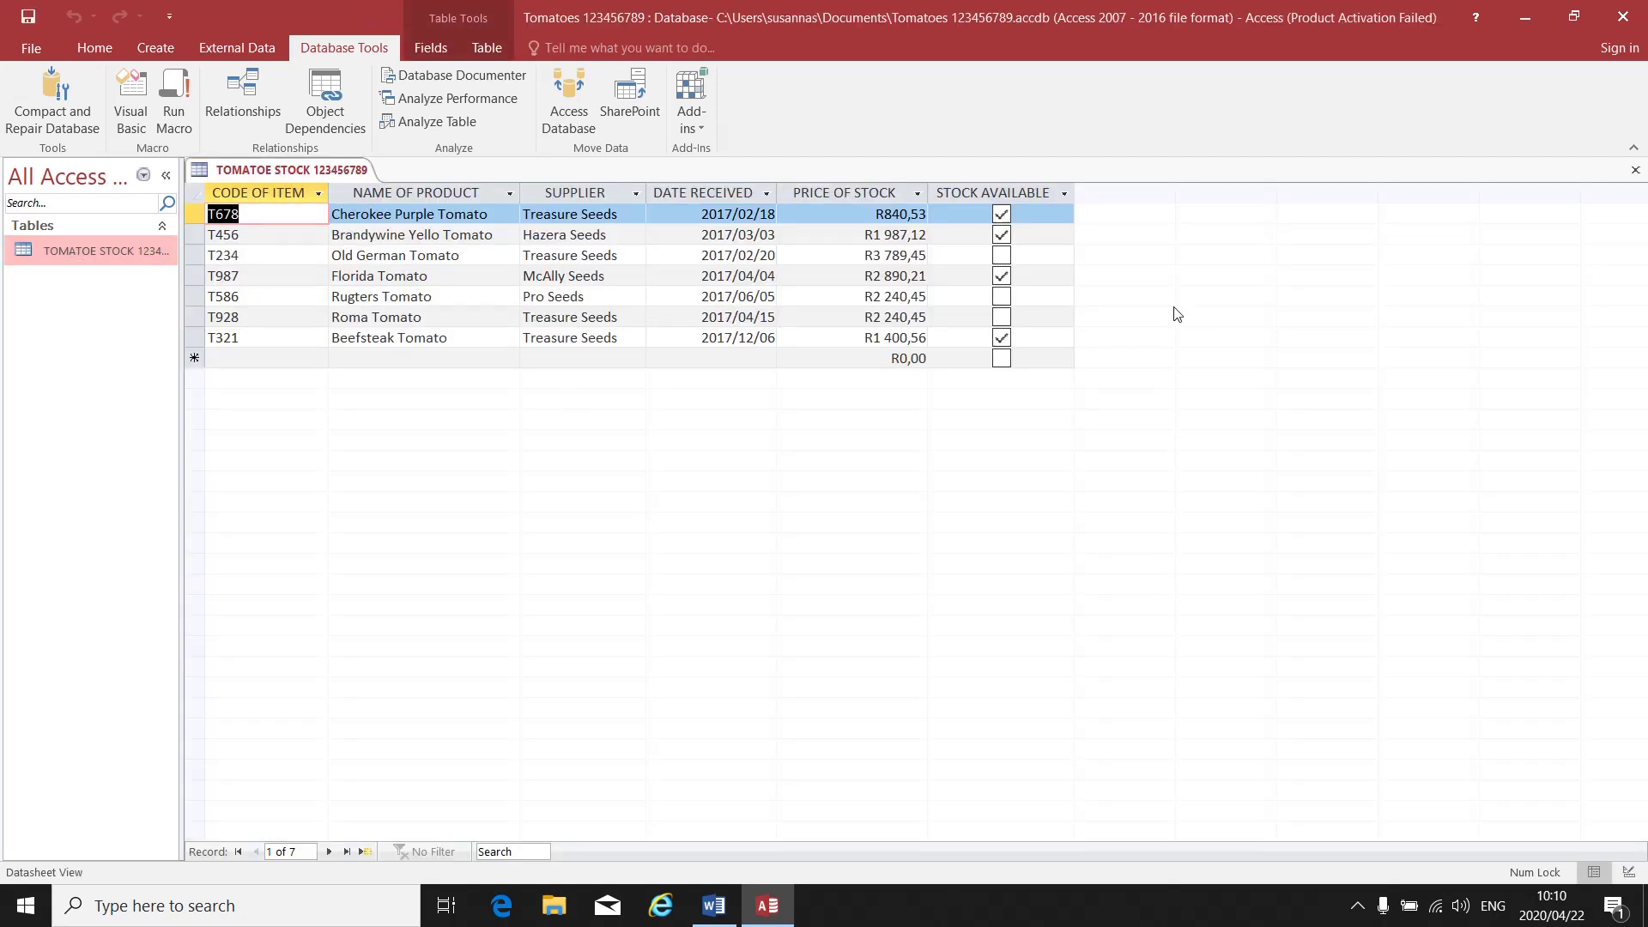
{"action": "left_click", "coordinate": [1635, 170]}
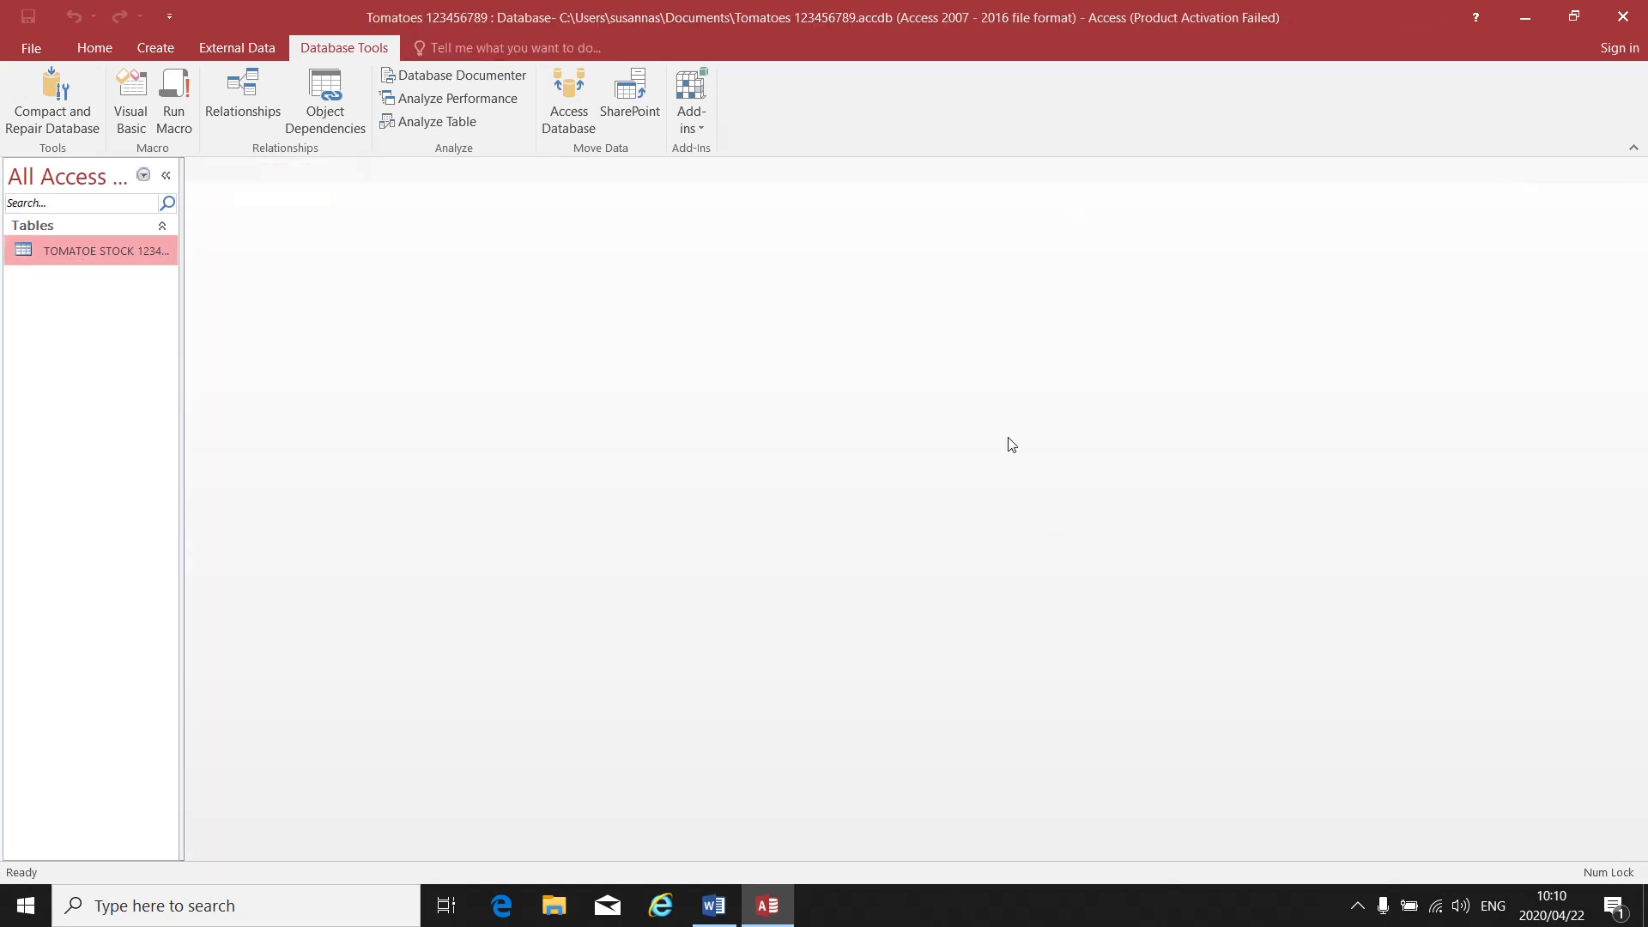